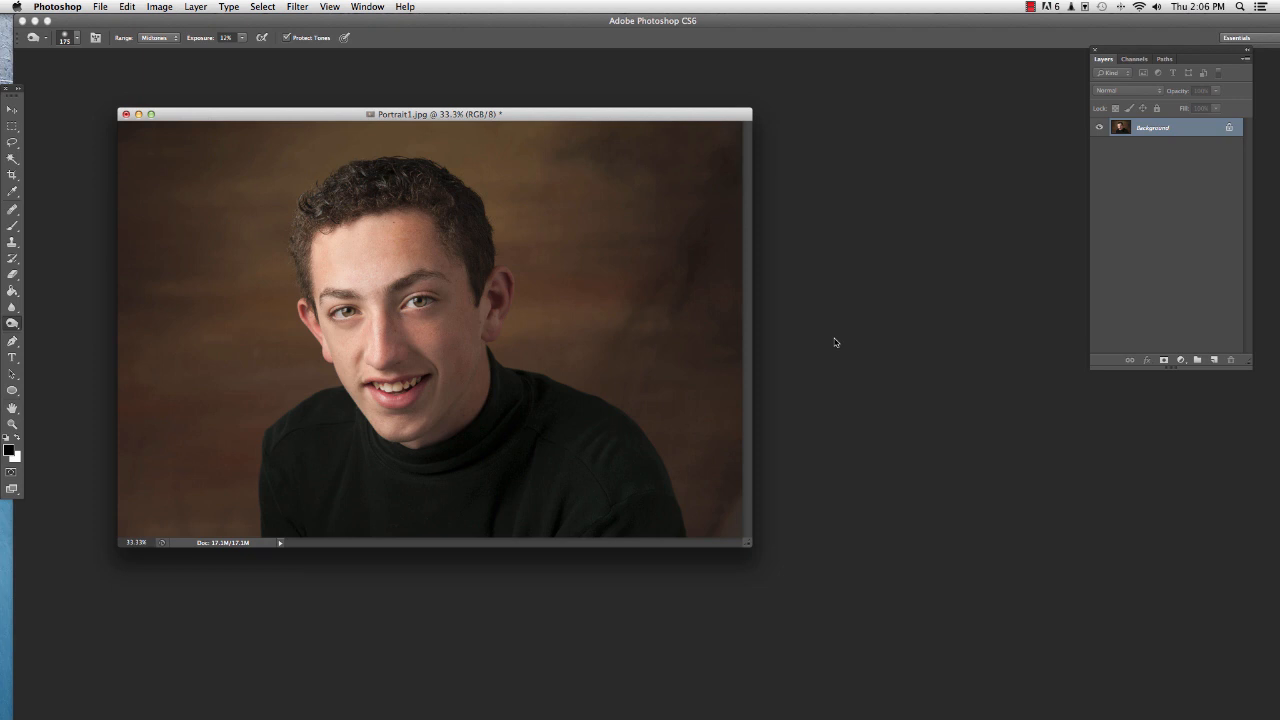
Try to darken the shaded cheek directly on the Background layer with the Burn tool, and undo the stroke
{"action": "left_click_drag", "start_coordinate": [387, 115], "coordinate": [375, 107]}
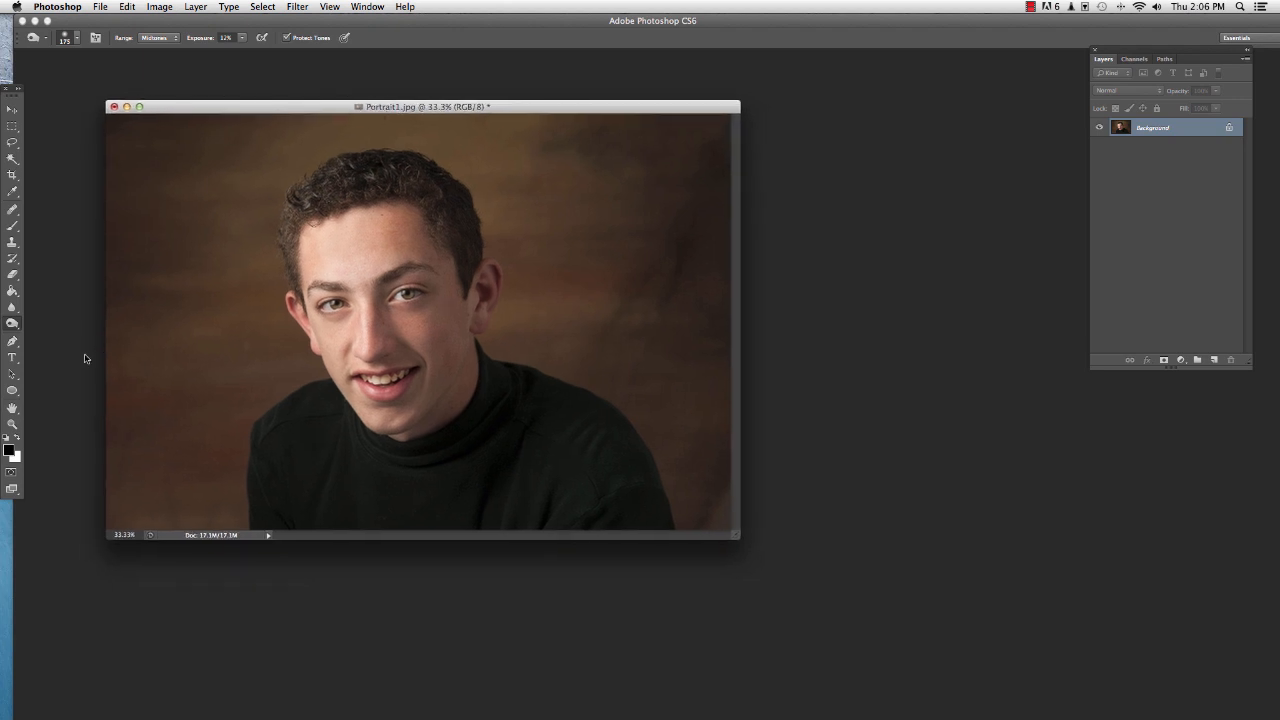
{"action": "left_click", "coordinate": [12, 423]}
{"action": "left_click", "coordinate": [294, 373]}
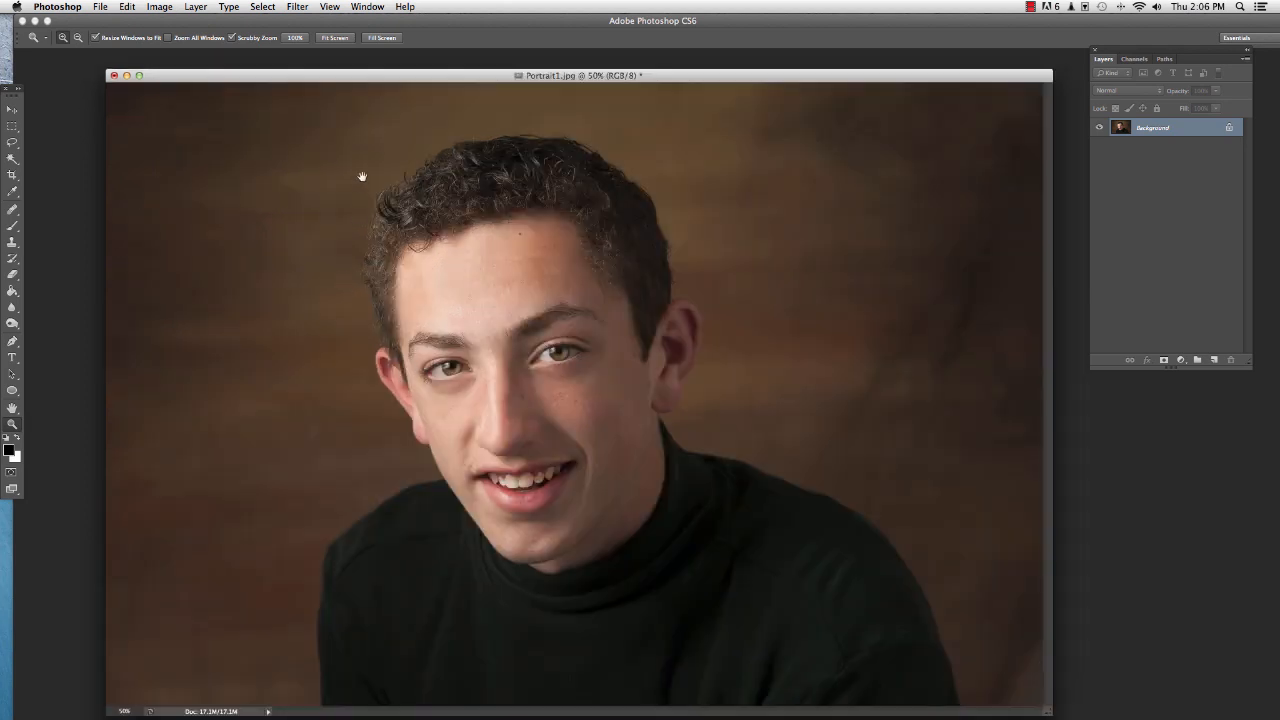
{"action": "left_click_drag", "start_coordinate": [376, 76], "coordinate": [280, 61]}
{"action": "left_click", "coordinate": [12, 323]}
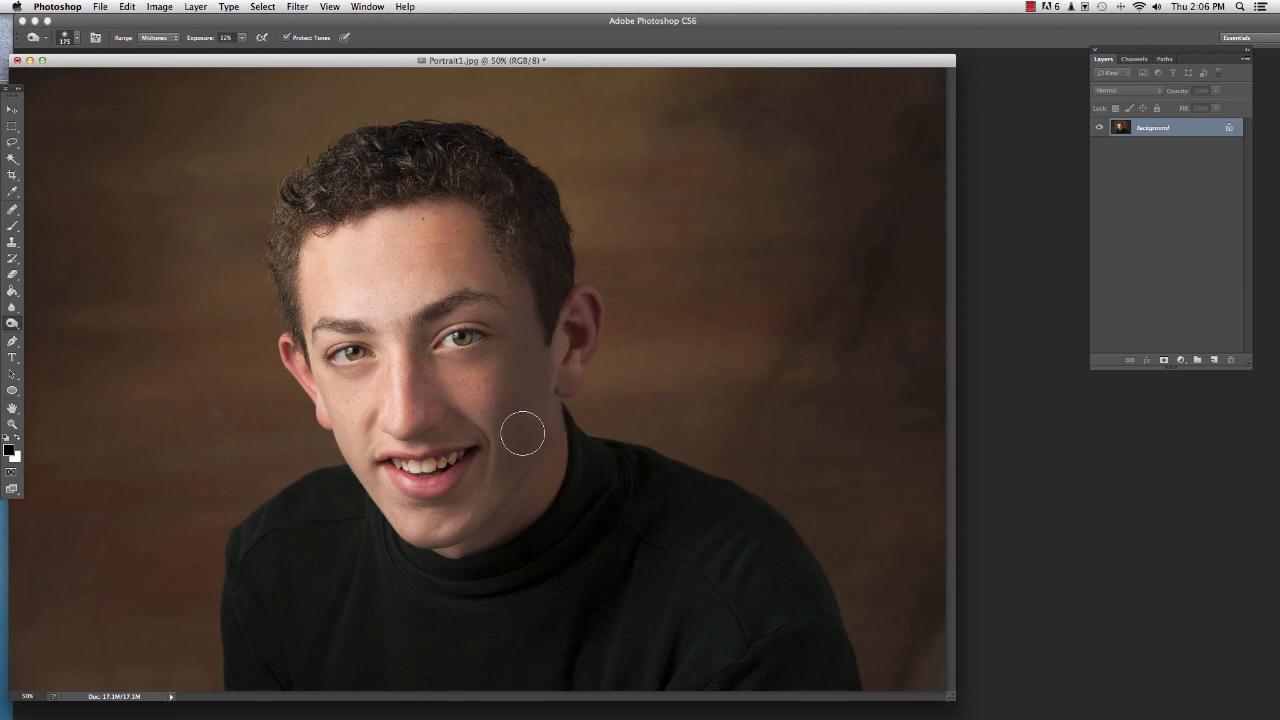
{"action": "key", "text": "super+z"}
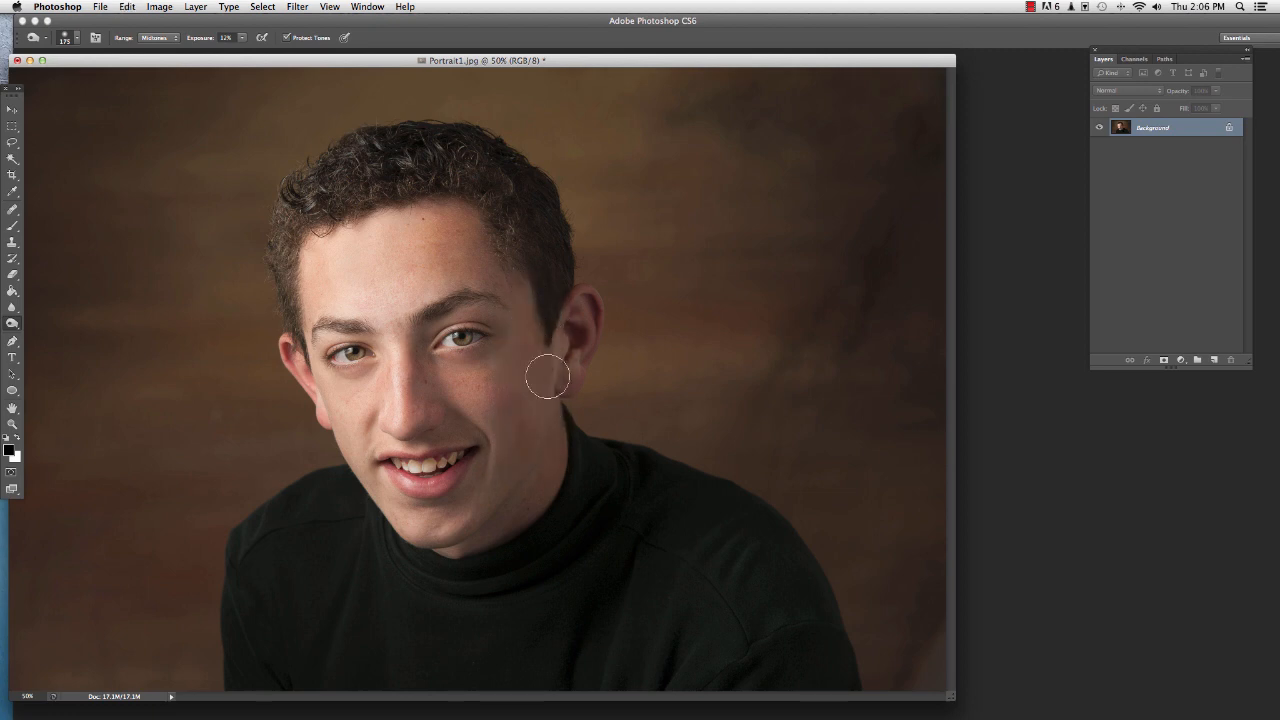
Create a new layer named DodgeBurn in Overlay mode, filled with the Overlay-neutral 50% gray
{"action": "left_click", "coordinate": [12, 424]}
{"action": "left_click", "coordinate": [267, 412], "text": "alt"}
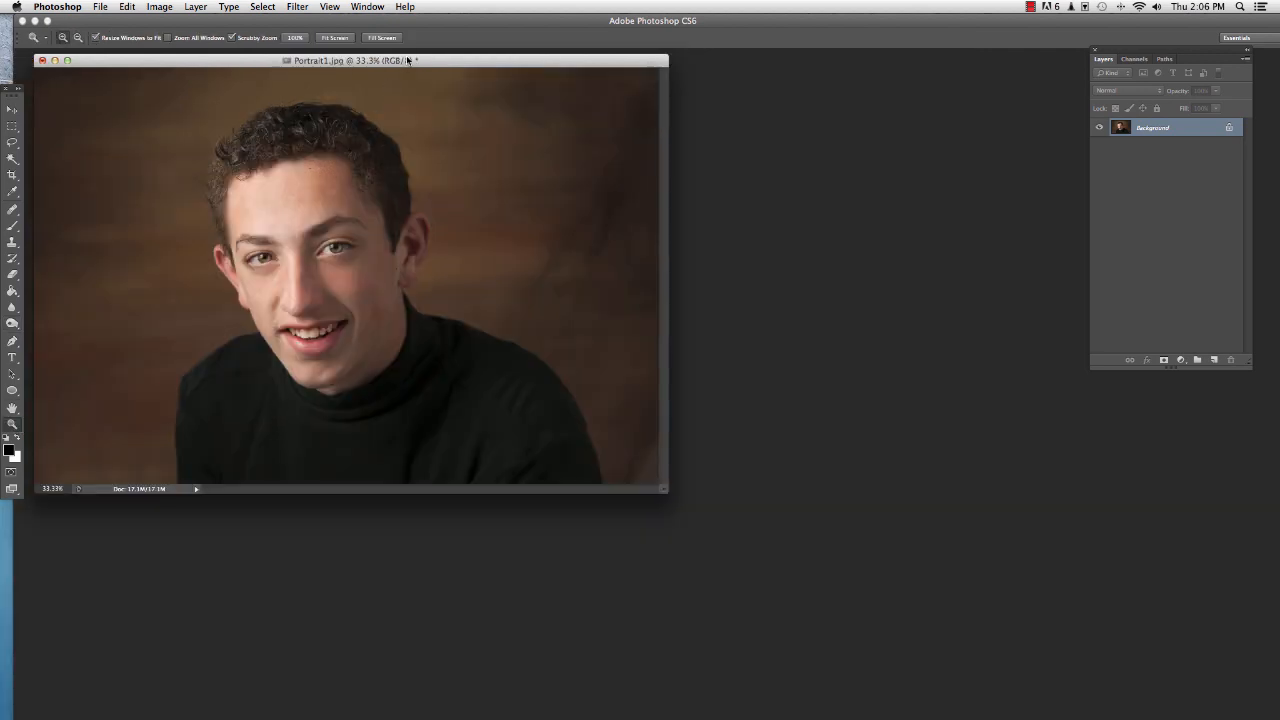
{"action": "left_click_drag", "start_coordinate": [407, 60], "coordinate": [490, 87]}
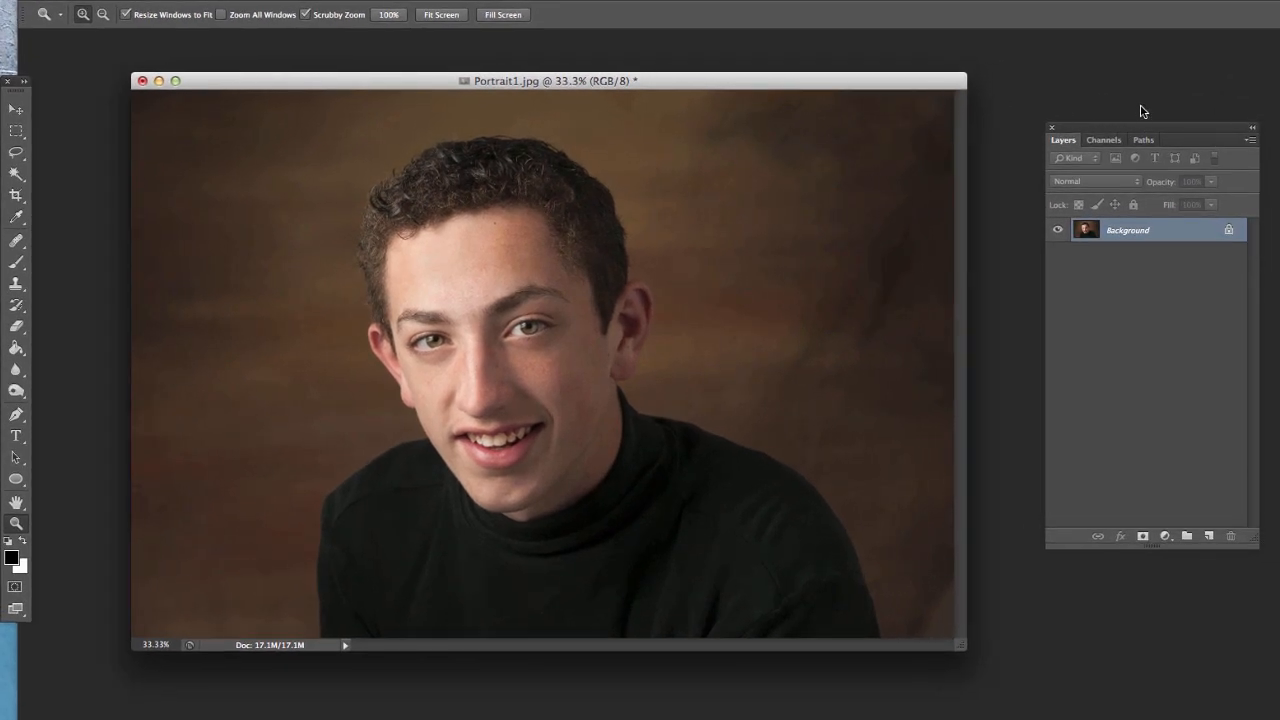
{"action": "left_click_drag", "start_coordinate": [1128, 127], "coordinate": [1093, 120]}
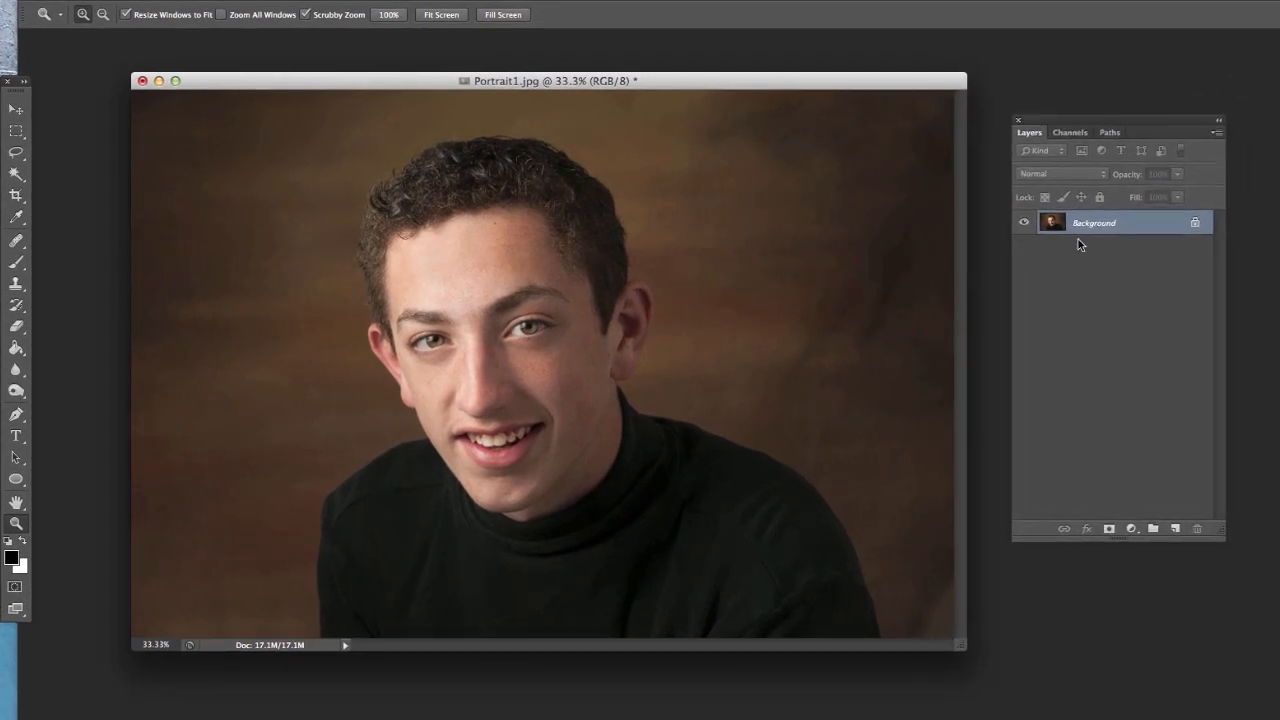
{"action": "key", "text": "shift+super+n"}
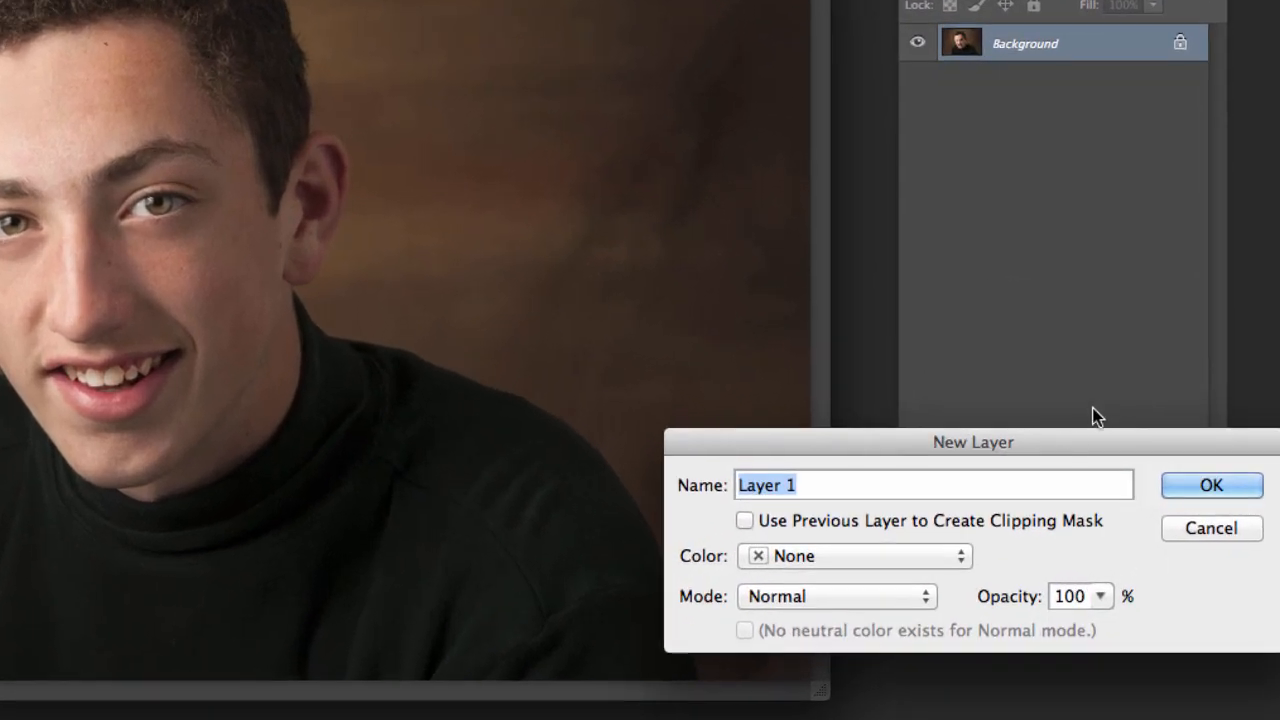
{"action": "left_click_drag", "start_coordinate": [1102, 457], "coordinate": [635, 201]}
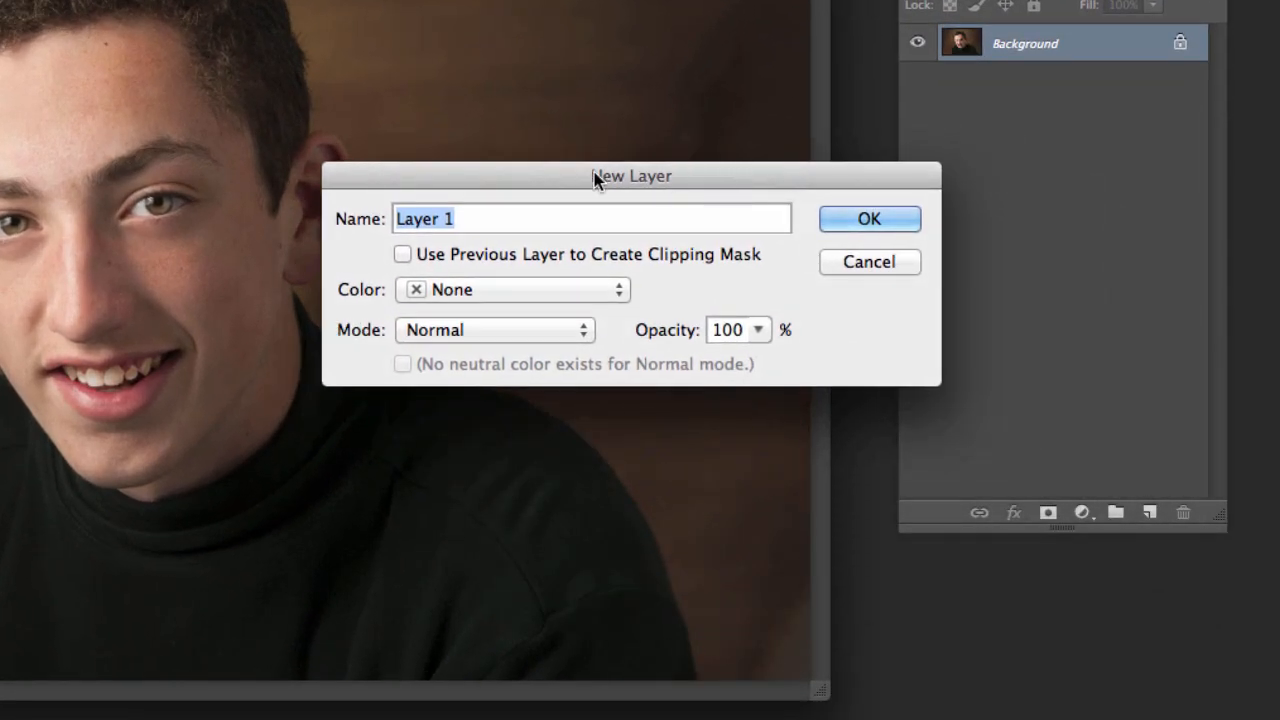
{"action": "type", "text": "DodgeBurn"}
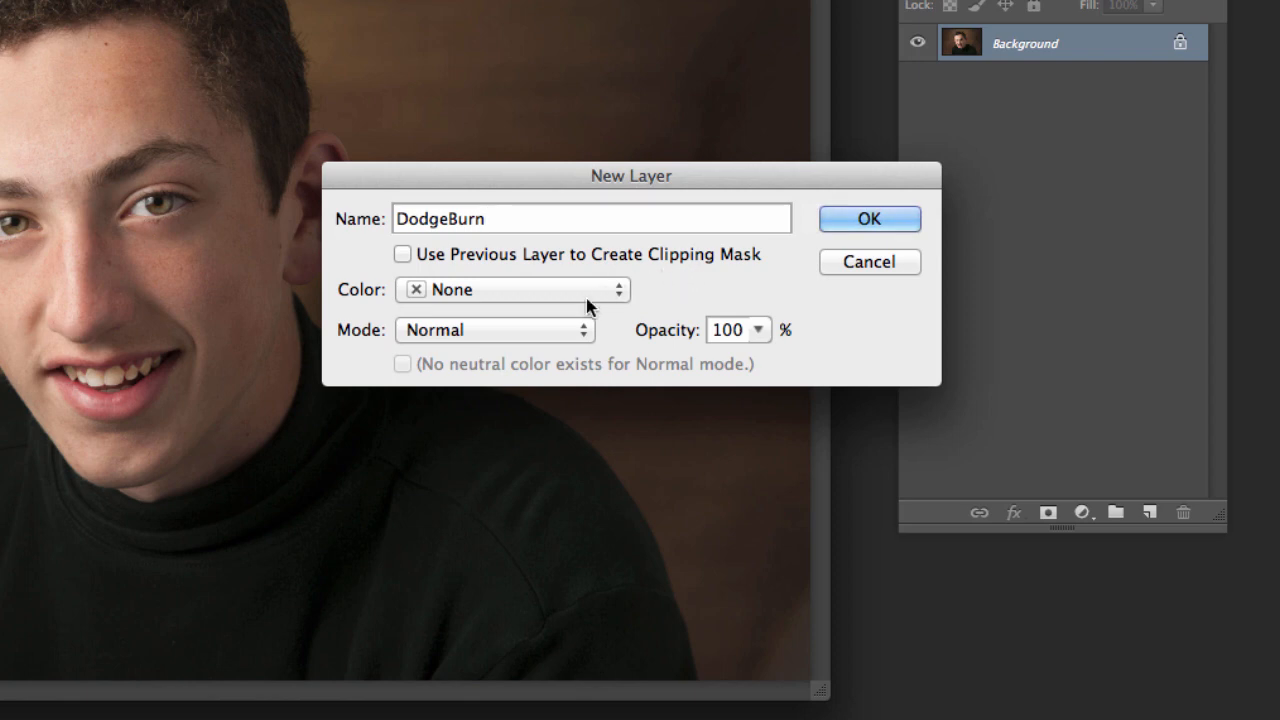
{"action": "left_click", "coordinate": [584, 330]}
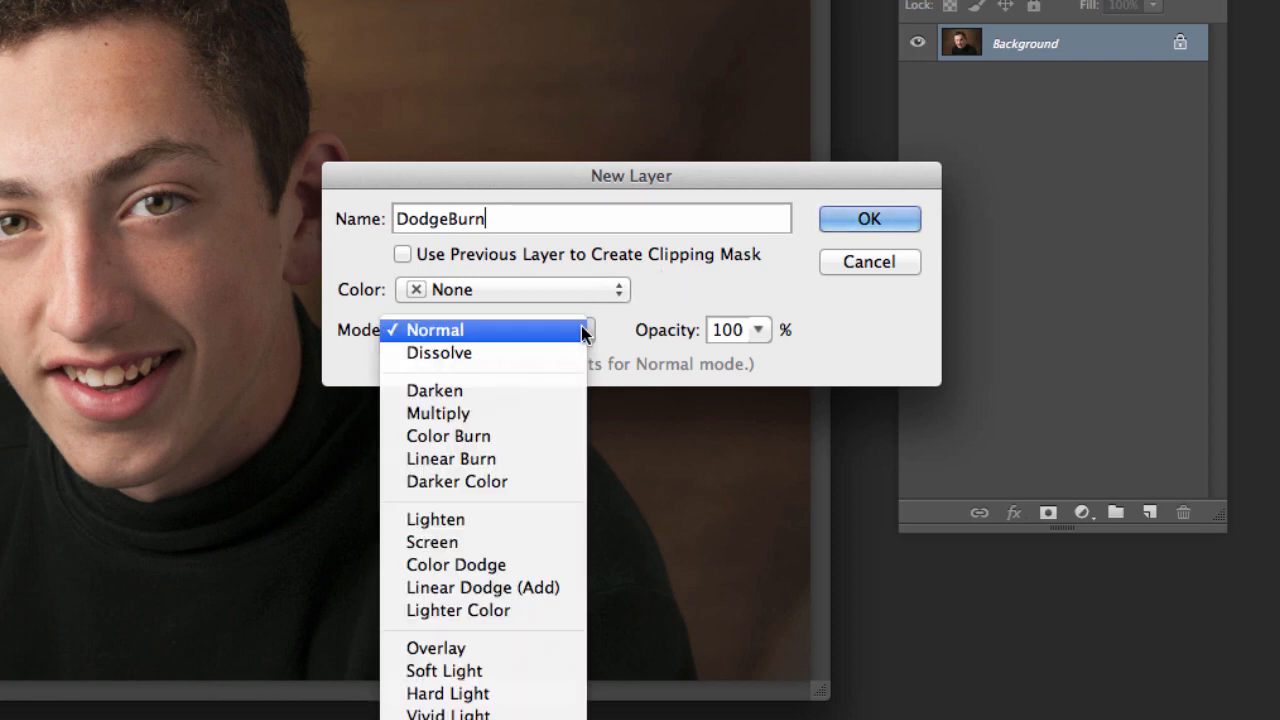
{"action": "left_click", "coordinate": [457, 650]}
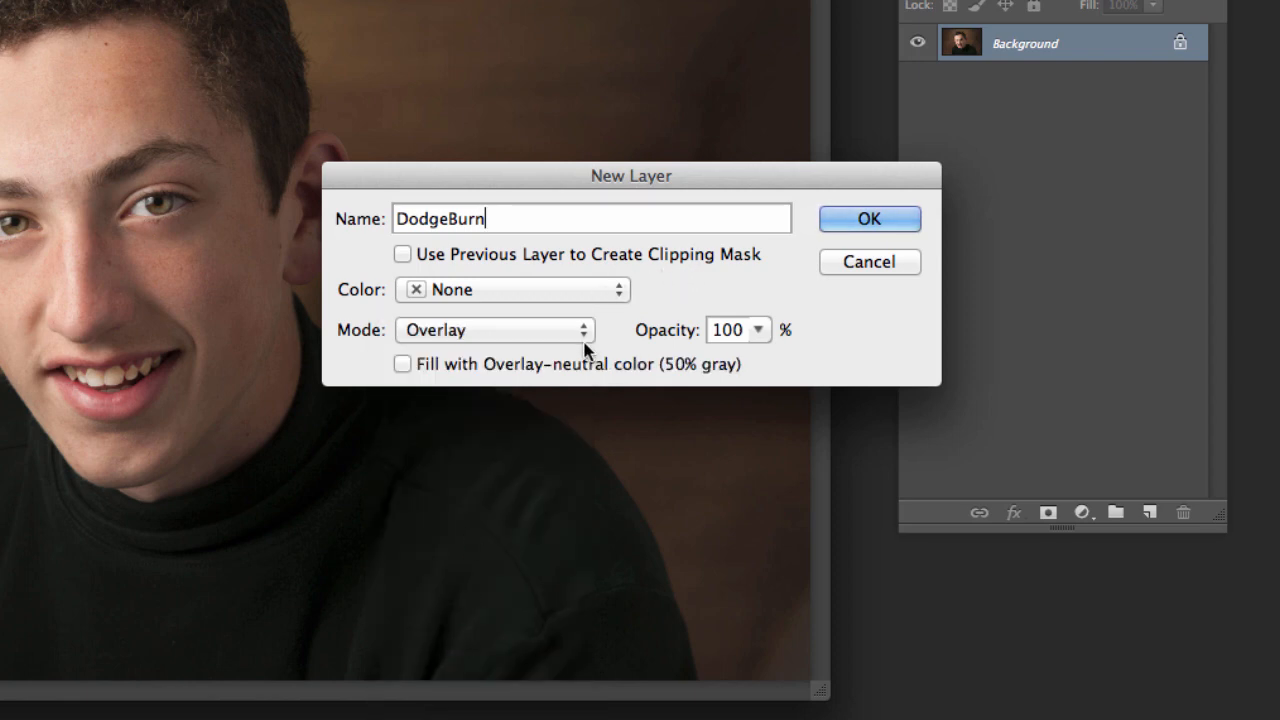
{"action": "left_click", "coordinate": [403, 365]}
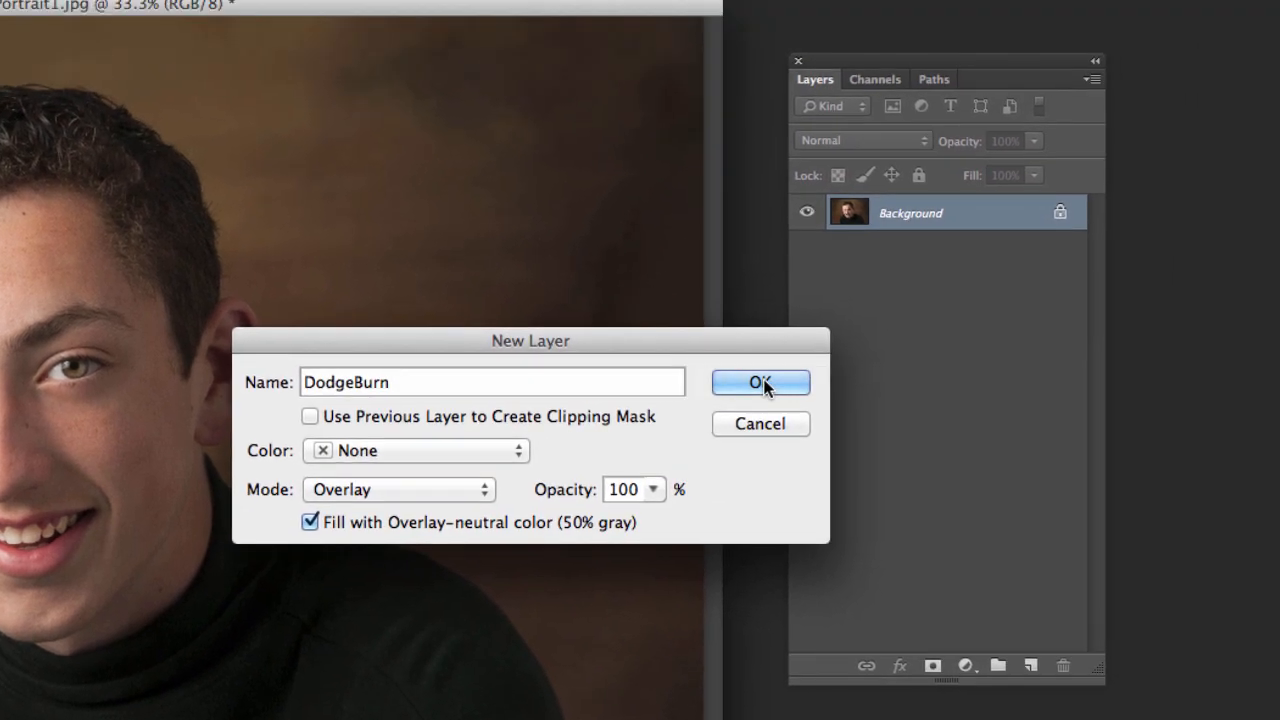
{"action": "left_click", "coordinate": [800, 330]}
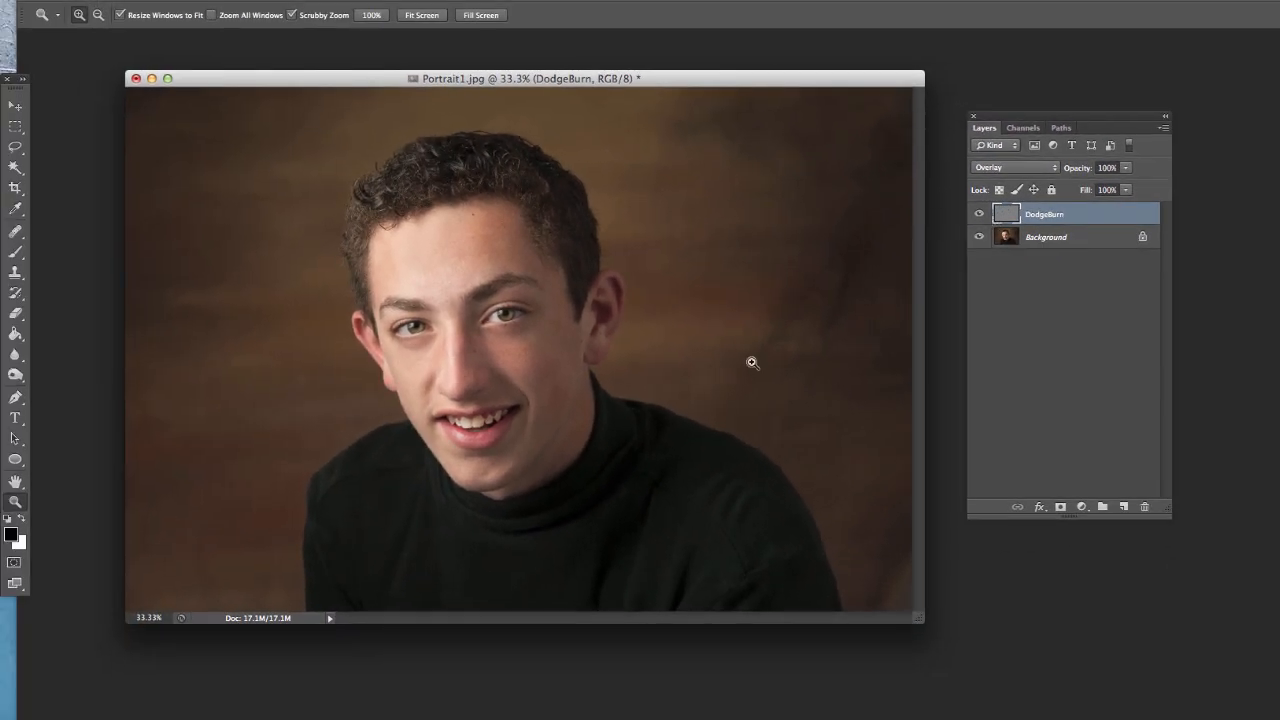
Choose the Dodge tool for work on the enlarged face and set its exposure to 15% for midtones
{"action": "left_click_drag", "start_coordinate": [635, 78], "coordinate": [594, 80]}
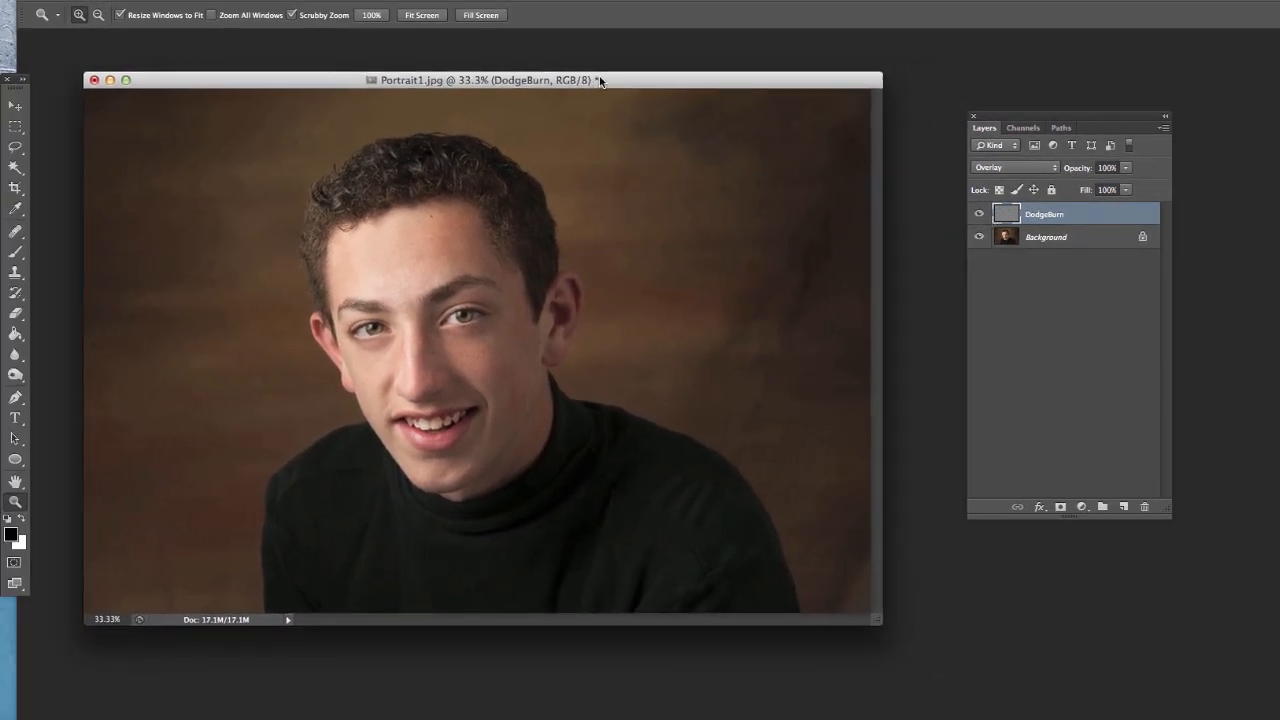
{"action": "left_click", "coordinate": [481, 397]}
{"action": "left_click", "coordinate": [580, 427]}
{"action": "left_click_drag", "start_coordinate": [650, 459], "coordinate": [405, 398]}
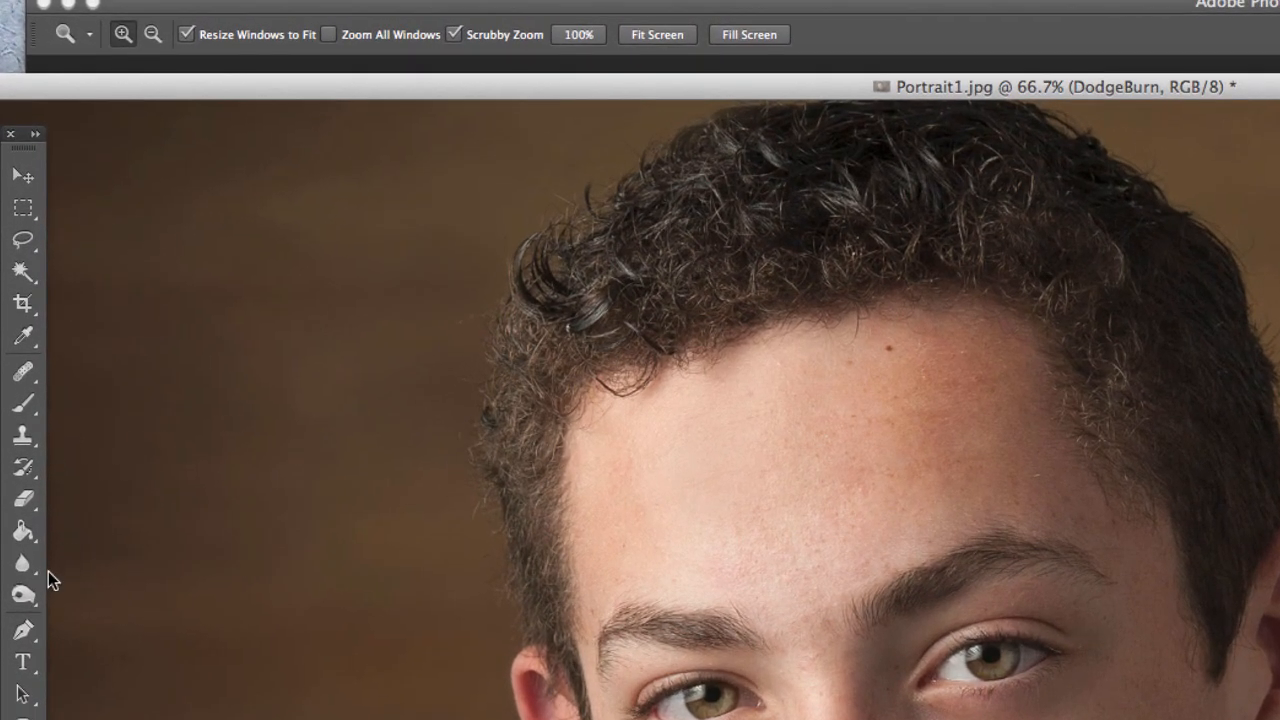
{"action": "left_click_drag", "start_coordinate": [24, 598], "coordinate": [134, 592]}
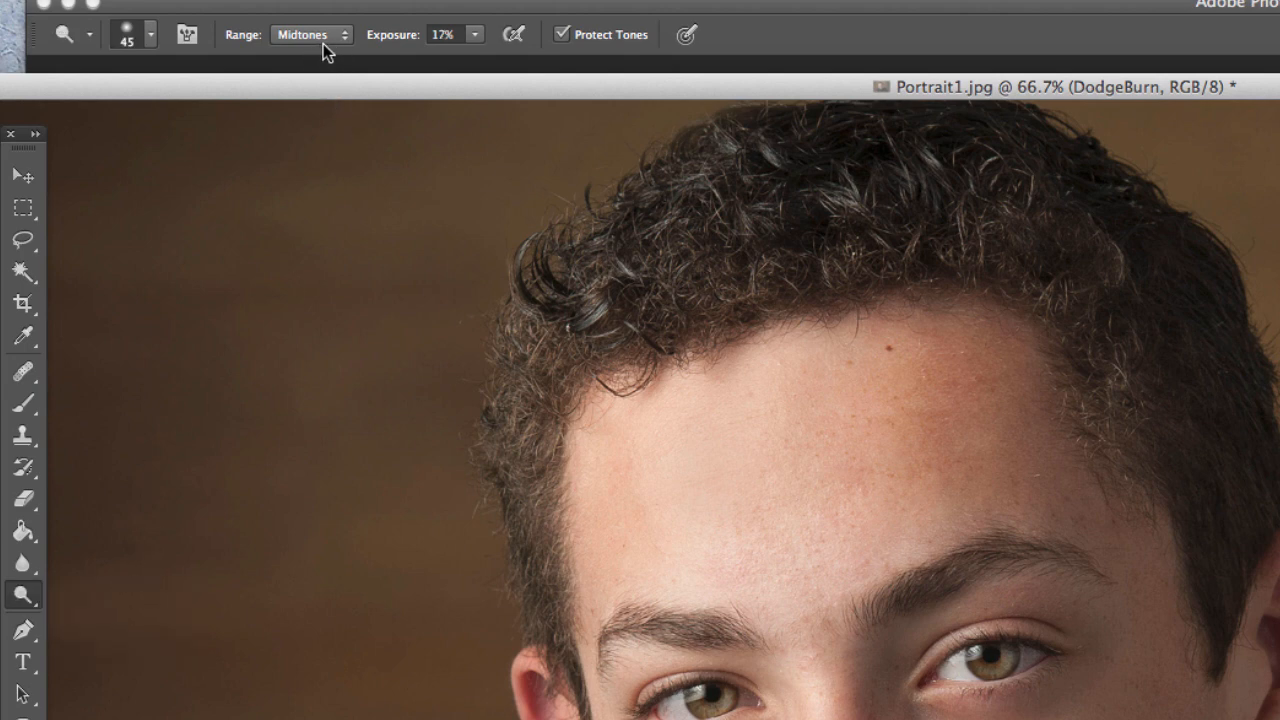
{"action": "double_click", "coordinate": [447, 35]}
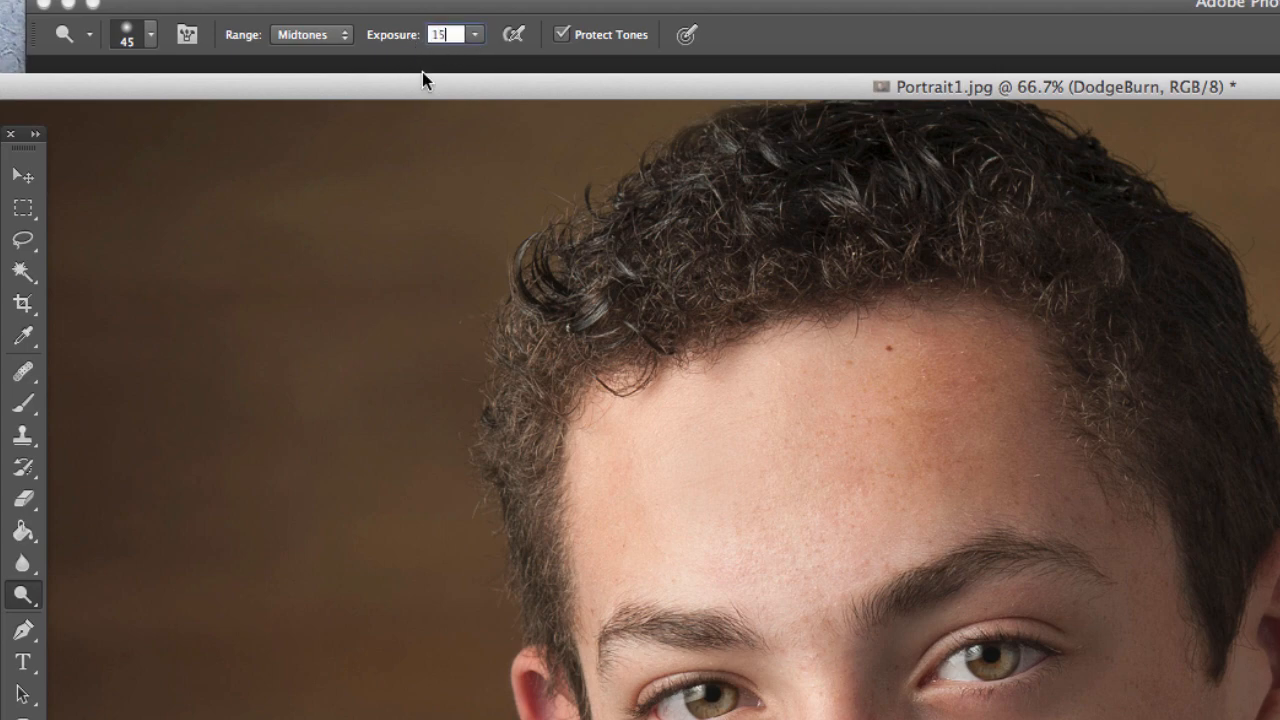
{"action": "type", "text": "15"}
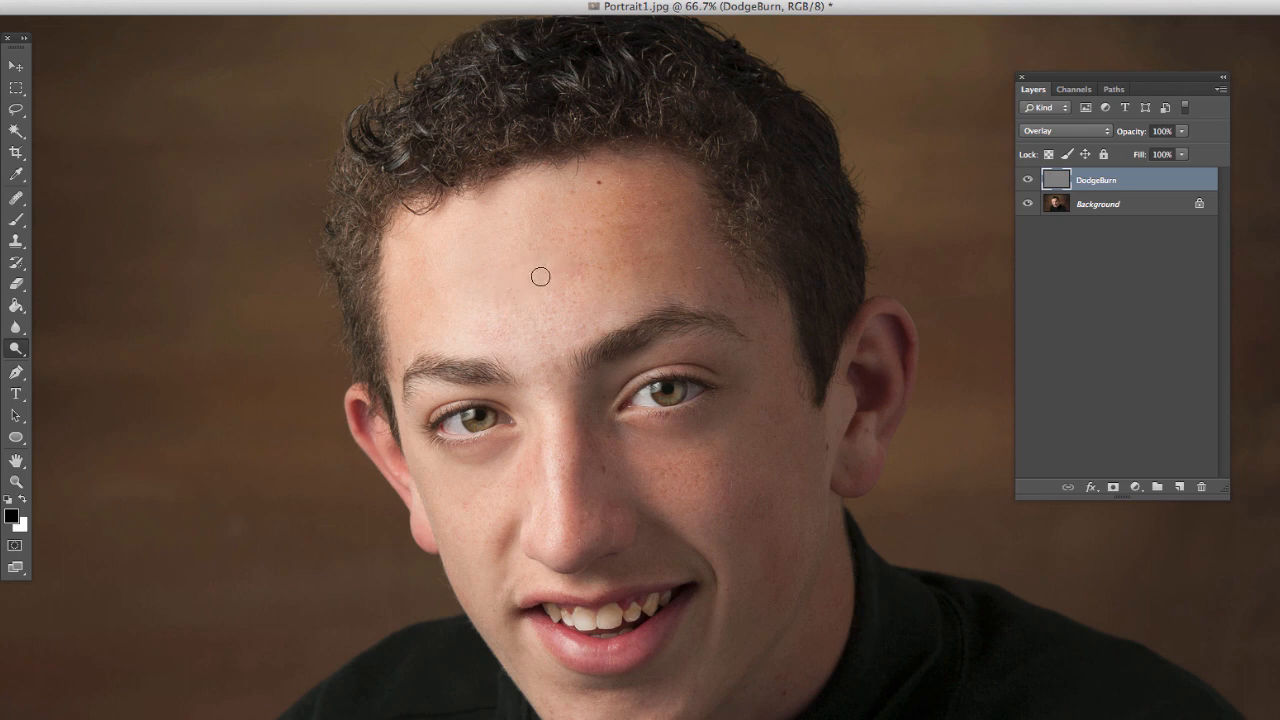
Brighten the lit area of the forehead on the DodgeBurn layer with a large Dodge brush
{"action": "key", "text": "bracketright"}
{"action": "key", "text": "bracketright"}
{"action": "key", "text": "bracketright"}
{"action": "key", "text": "bracketright"}
{"action": "key", "text": "bracketright"}
{"action": "key", "text": "bracketright"}
{"action": "key", "text": "bracketright"}
{"action": "key", "text": "bracketright"}
{"action": "key", "text": "bracketright"}
{"action": "key", "text": "bracketright"}
{"action": "key", "text": "bracketright"}
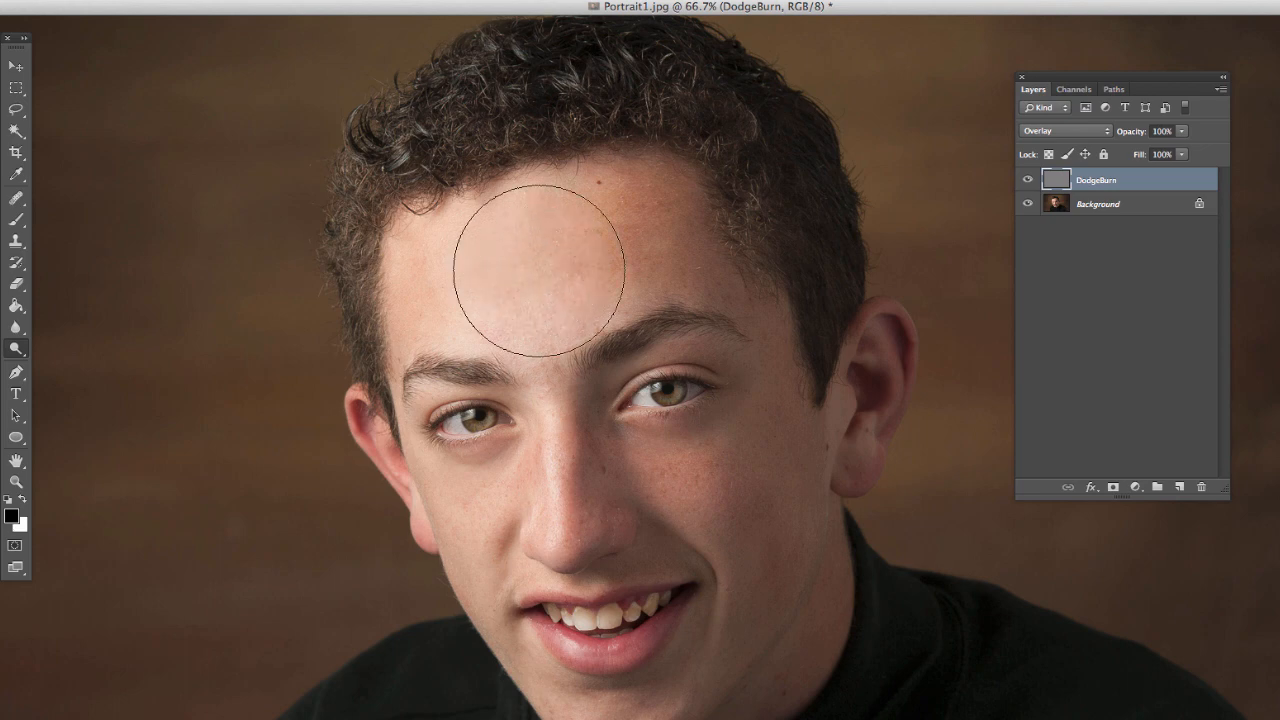
{"action": "key", "text": "bracketleft"}
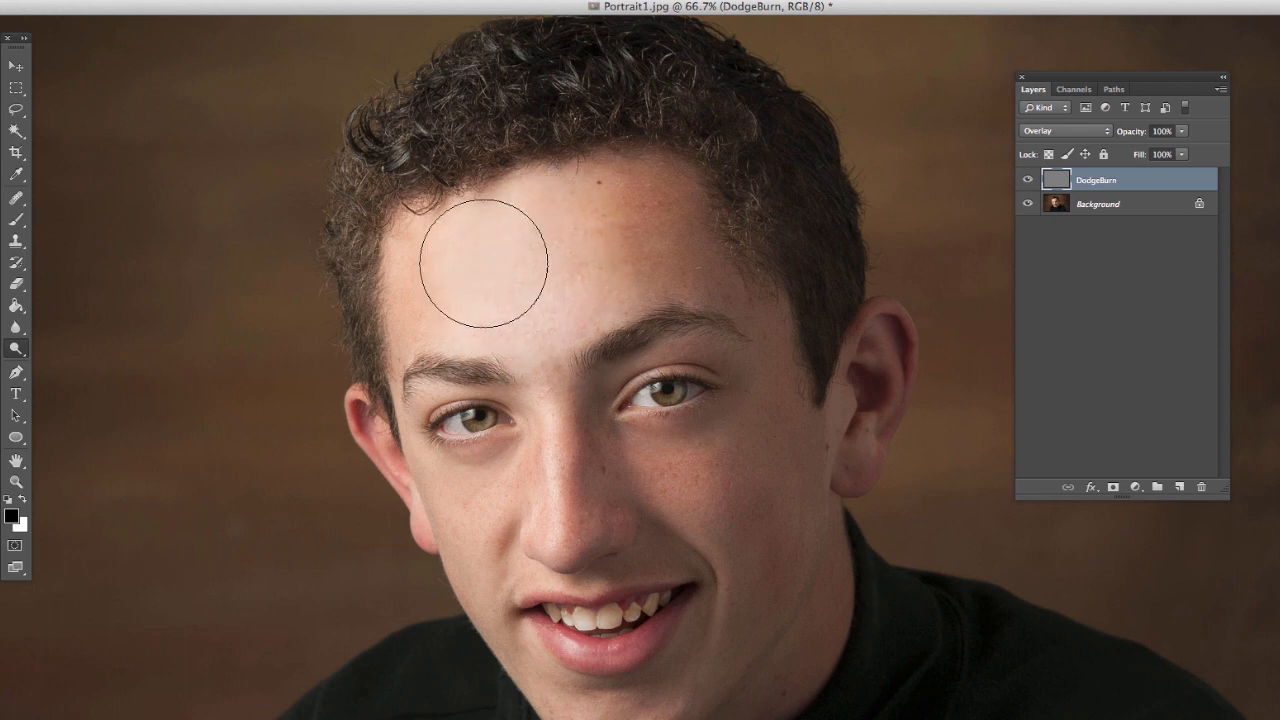
Dodge the highlights on the nose, cheeks and lower jaw with a smaller brush, adapting its size to each area
{"action": "key", "text": "bracketleft"}
{"action": "key", "text": "bracketleft"}
{"action": "key", "text": "bracketleft"}
{"action": "key", "text": "bracketleft"}
{"action": "key", "text": "bracketleft"}
{"action": "key", "text": "bracketleft"}
{"action": "key", "text": "bracketleft"}
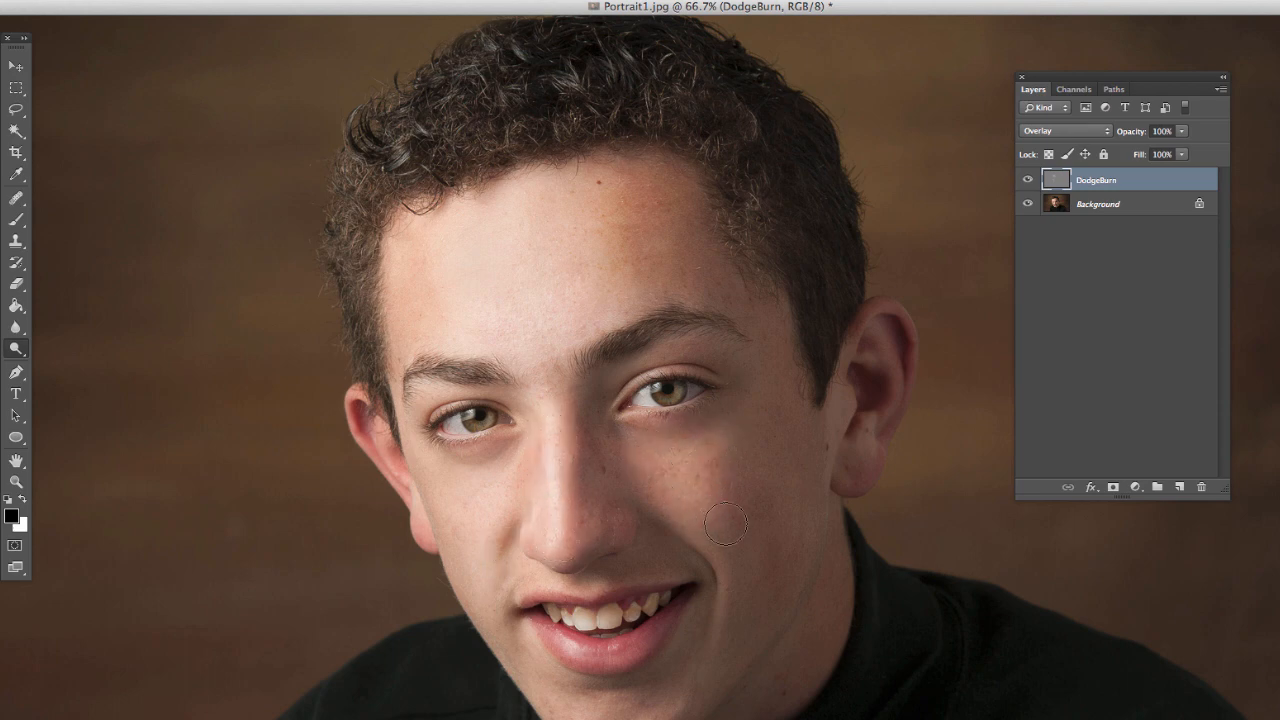
{"action": "key", "text": "bracketright"}
{"action": "key", "text": "bracketright"}
{"action": "key", "text": "bracketright"}
{"action": "left_click_drag", "start_coordinate": [700, 654], "coordinate": [686, 675]}
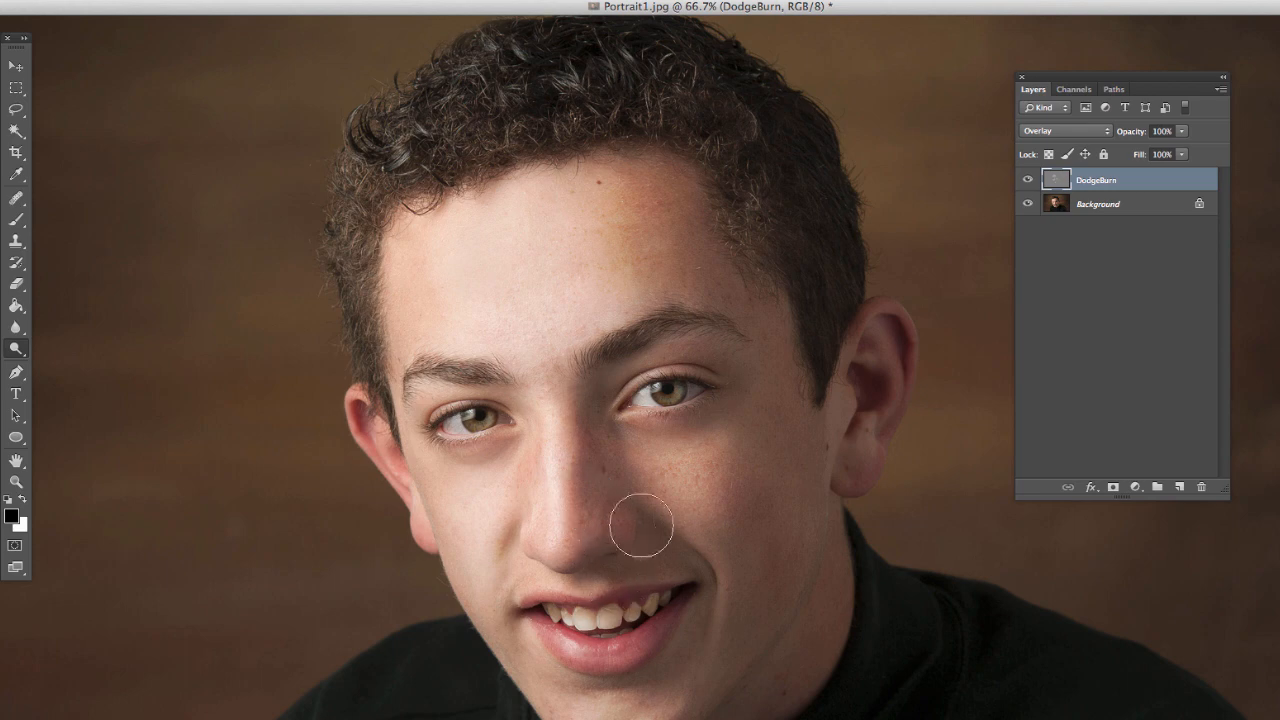
Brighten the eyes with a much smaller Dodge brush
{"action": "key", "text": "["}
{"action": "key", "text": "["}
{"action": "key", "text": "["}
{"action": "key", "text": "["}
{"action": "key", "text": "["}
{"action": "left_click_drag", "start_coordinate": [487, 419], "coordinate": [473, 423]}
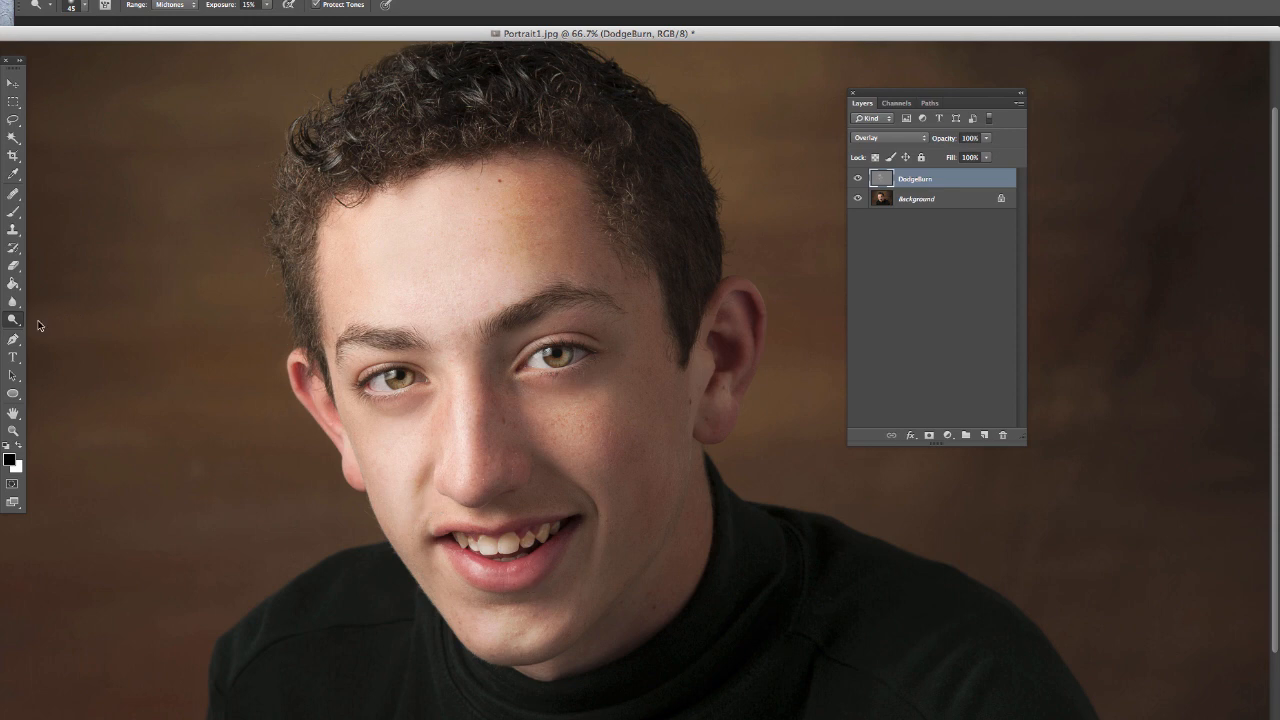
Darken the shaded side of the forehead with the Burn tool at 250 px, and enlarge the brush to 300 px for the chin area
{"action": "left_click", "coordinate": [12, 320]}
{"action": "left_click", "coordinate": [60, 329]}
{"action": "key", "text": "bracketright"}
{"action": "key", "text": "bracketright"}
{"action": "key", "text": "bracketright"}
{"action": "left_click_drag", "start_coordinate": [537, 226], "coordinate": [551, 198]}
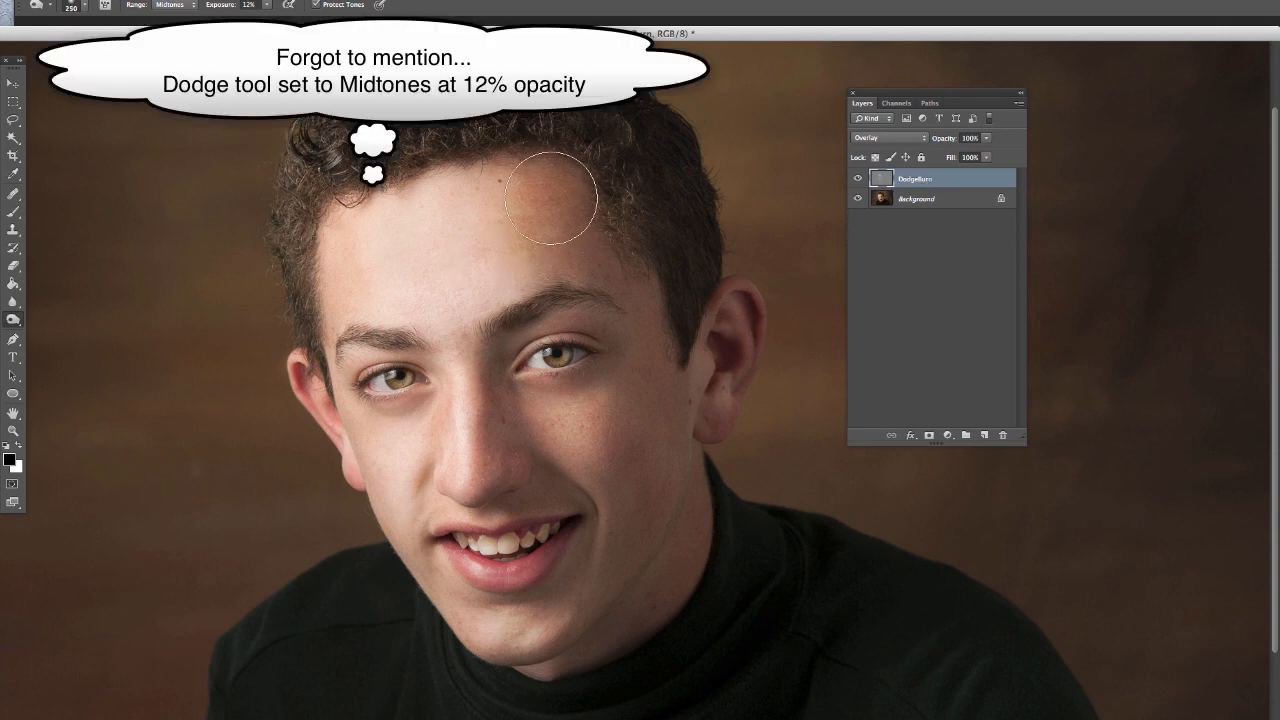
{"action": "key", "text": "bracketright"}
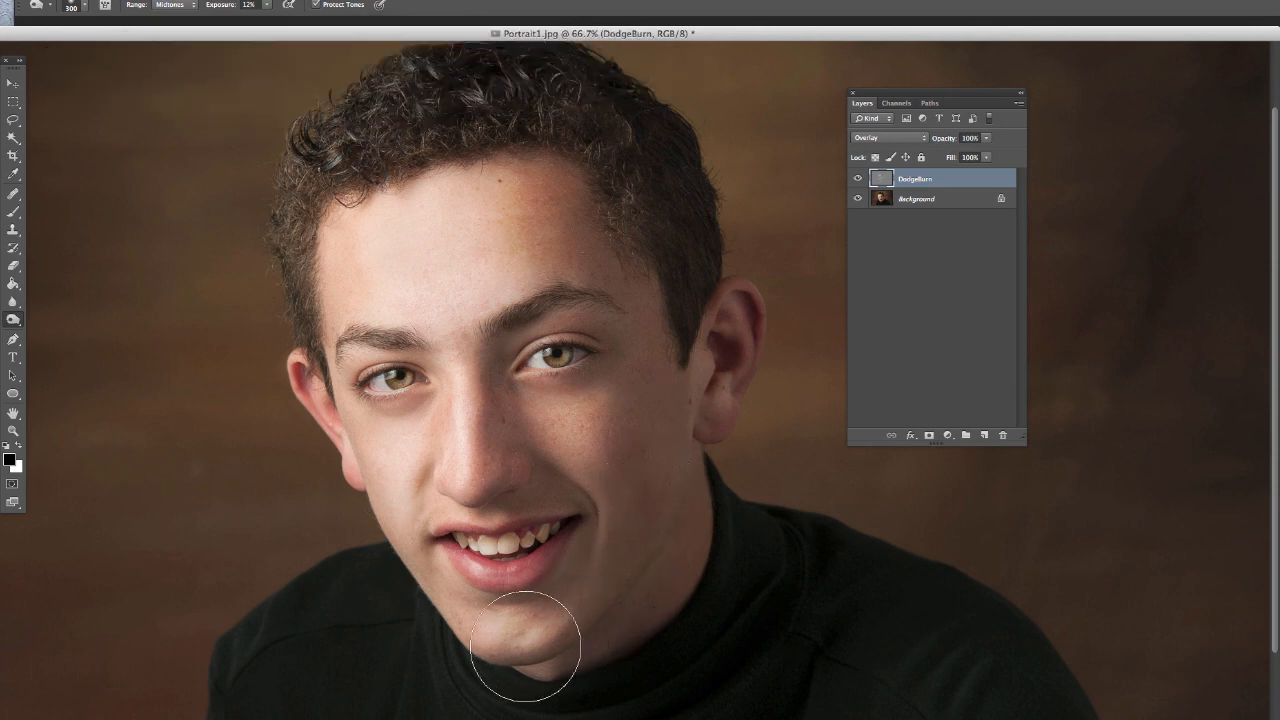
Reduce the Burn brush to 70 px and darken the eyebrows
{"action": "key", "text": "bracketleft"}
{"action": "key", "text": "bracketleft"}
{"action": "key", "text": "bracketleft"}
{"action": "key", "text": "bracketleft"}
{"action": "key", "text": "bracketleft"}
{"action": "key", "text": "bracketleft"}
{"action": "key", "text": "bracketleft"}
{"action": "key", "text": "bracketleft"}
{"action": "key", "text": "bracketleft"}
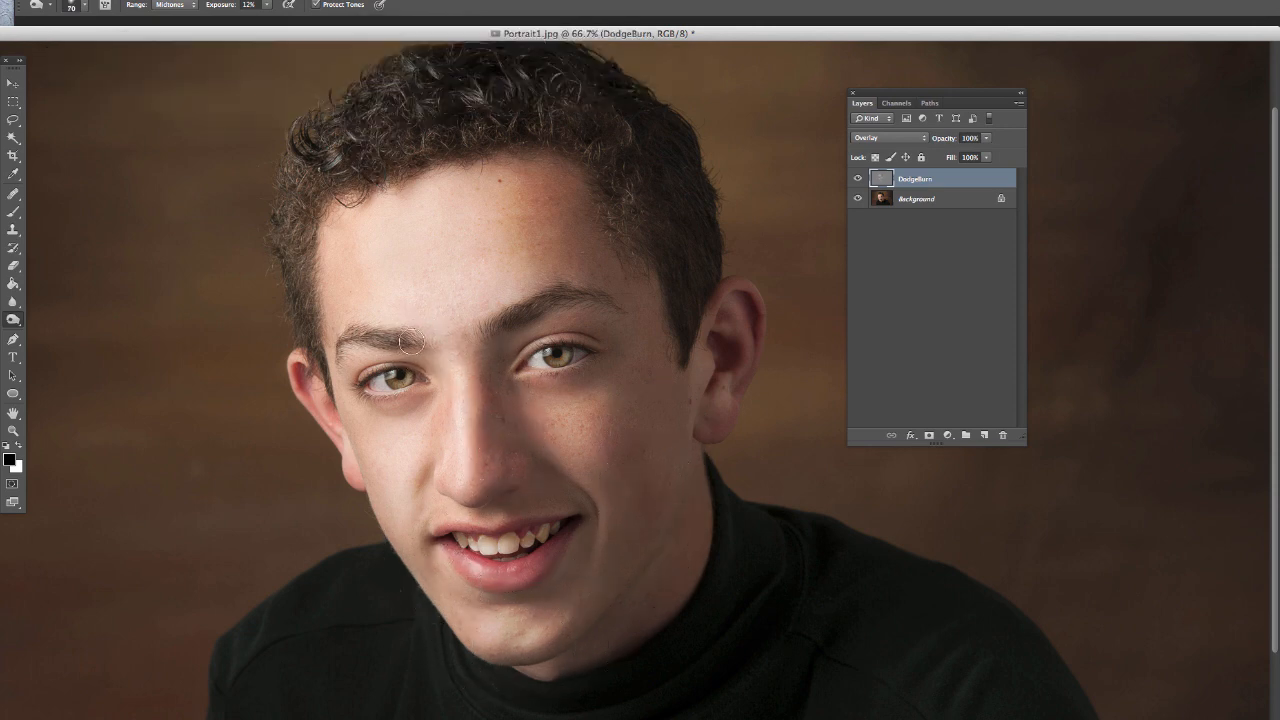
Enlarge the Burn brush to 250 px and darken the shaded cheek beside the mouth
{"action": "key", "text": "bracketright"}
{"action": "key", "text": "bracketright"}
{"action": "key", "text": "bracketright"}
{"action": "key", "text": "bracketright"}
{"action": "key", "text": "bracketright"}
{"action": "key", "text": "bracketright"}
{"action": "key", "text": "bracketright"}
{"action": "key", "text": "bracketright"}
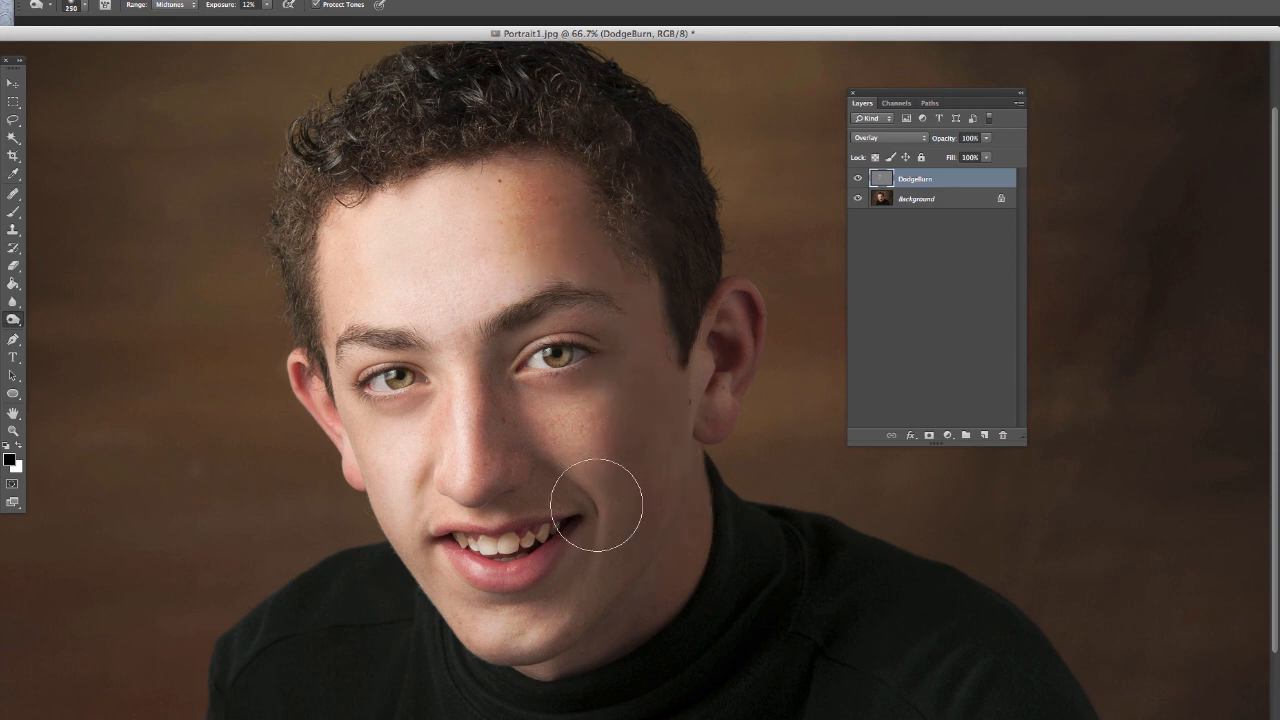
Refine the smaller facial shadows with a Burn brush reduced to 60 px, and switch back to the Dodge tool
{"action": "key", "text": "bracketleft"}
{"action": "key", "text": "bracketleft"}
{"action": "key", "text": "bracketleft"}
{"action": "key", "text": "bracketleft"}
{"action": "key", "text": "bracketleft"}
{"action": "key", "text": "bracketleft"}
{"action": "key", "text": "bracketleft"}
{"action": "key", "text": "]"}
{"action": "key", "text": "]"}
{"action": "key", "text": "]"}
{"action": "key", "text": "bracketleft"}
{"action": "key", "text": "bracketleft"}
{"action": "right_click", "coordinate": [13, 318]}
{"action": "left_click", "coordinate": [60, 334]}
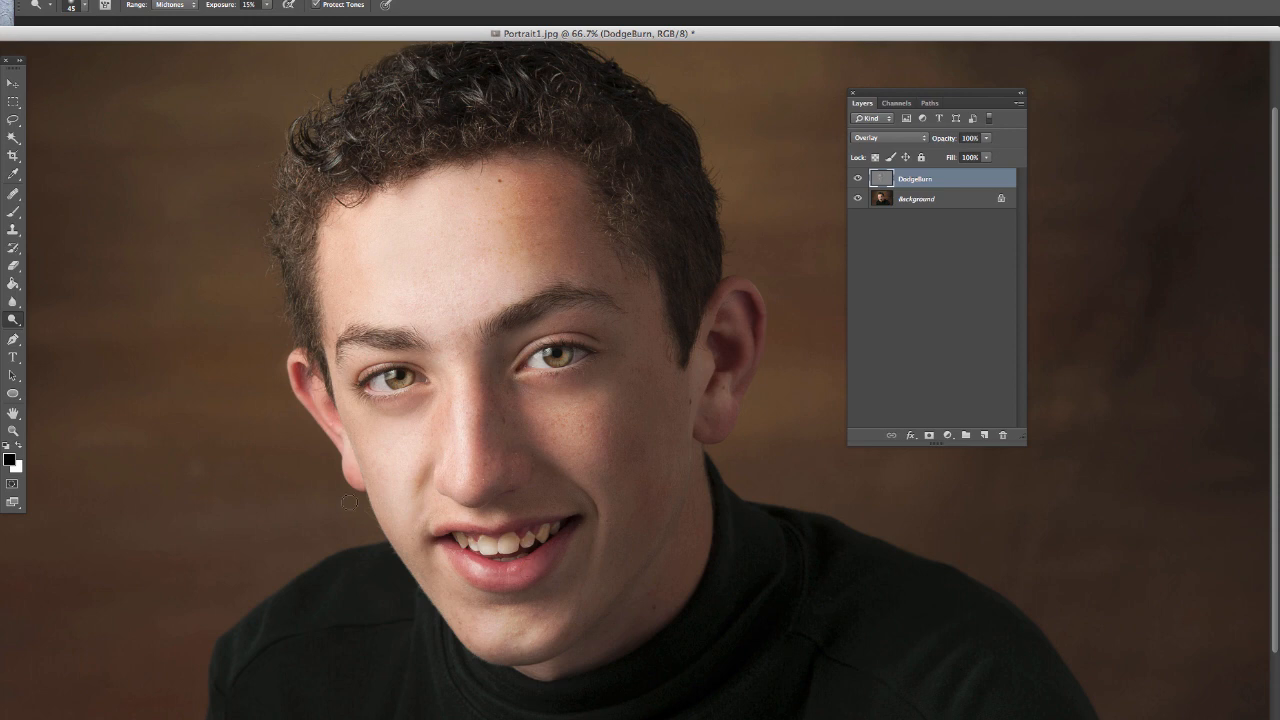
Darken the outer areas of the backdrop around the whole portrait with the Burn tool and a 900 px brush
{"action": "left_click", "coordinate": [13, 430]}
{"action": "left_click", "coordinate": [270, 423], "text": "alt"}
{"action": "left_click", "coordinate": [282, 422], "text": "alt"}
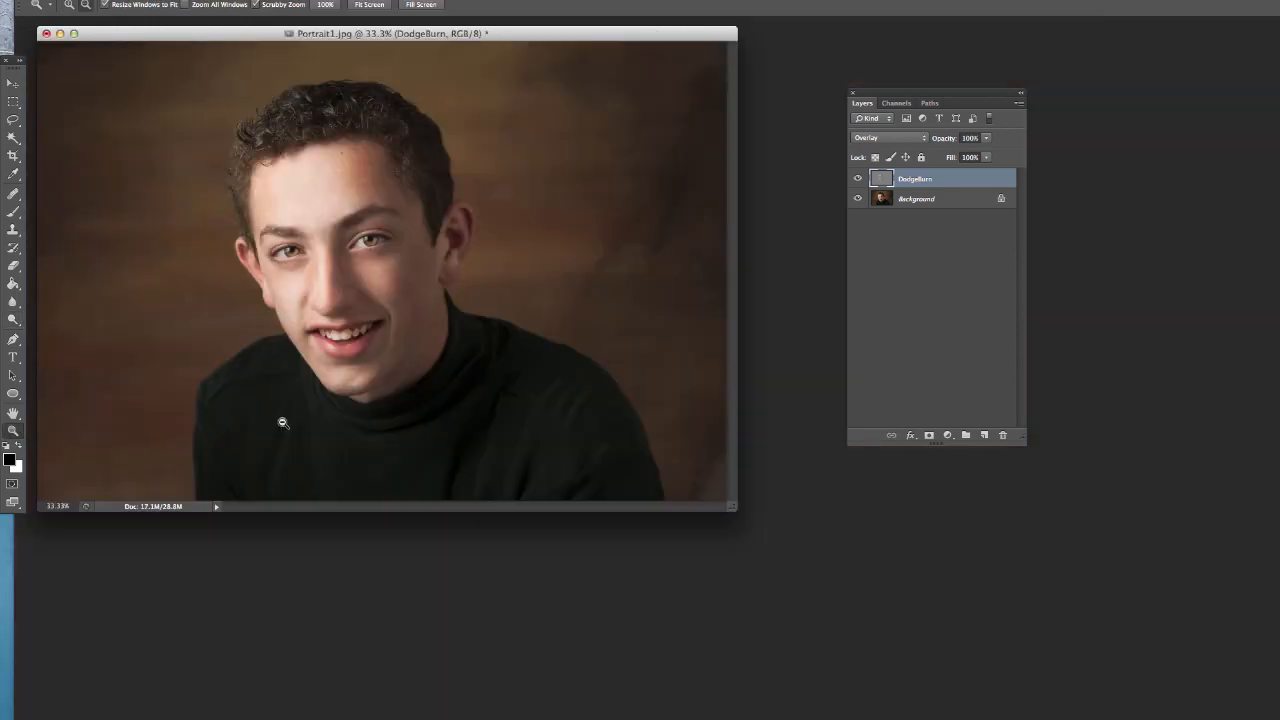
{"action": "left_click_drag", "start_coordinate": [392, 36], "coordinate": [426, 80]}
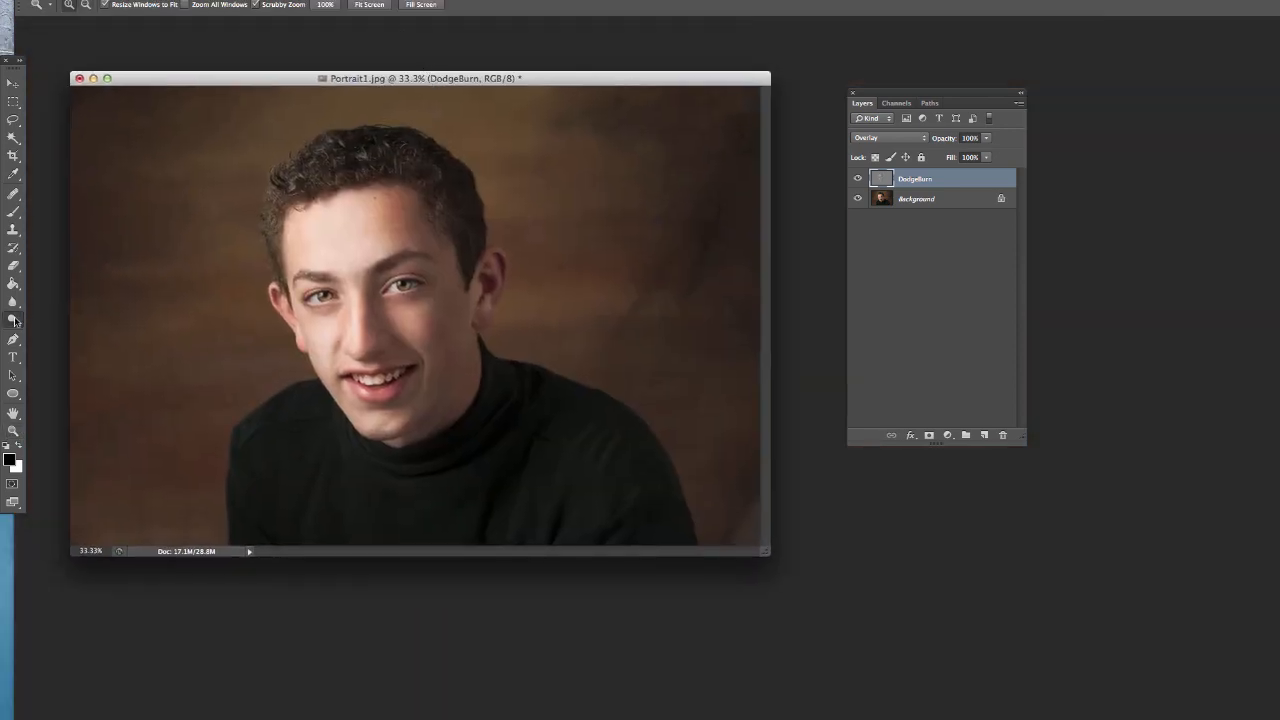
{"action": "left_click_drag", "start_coordinate": [14, 320], "coordinate": [55, 328]}
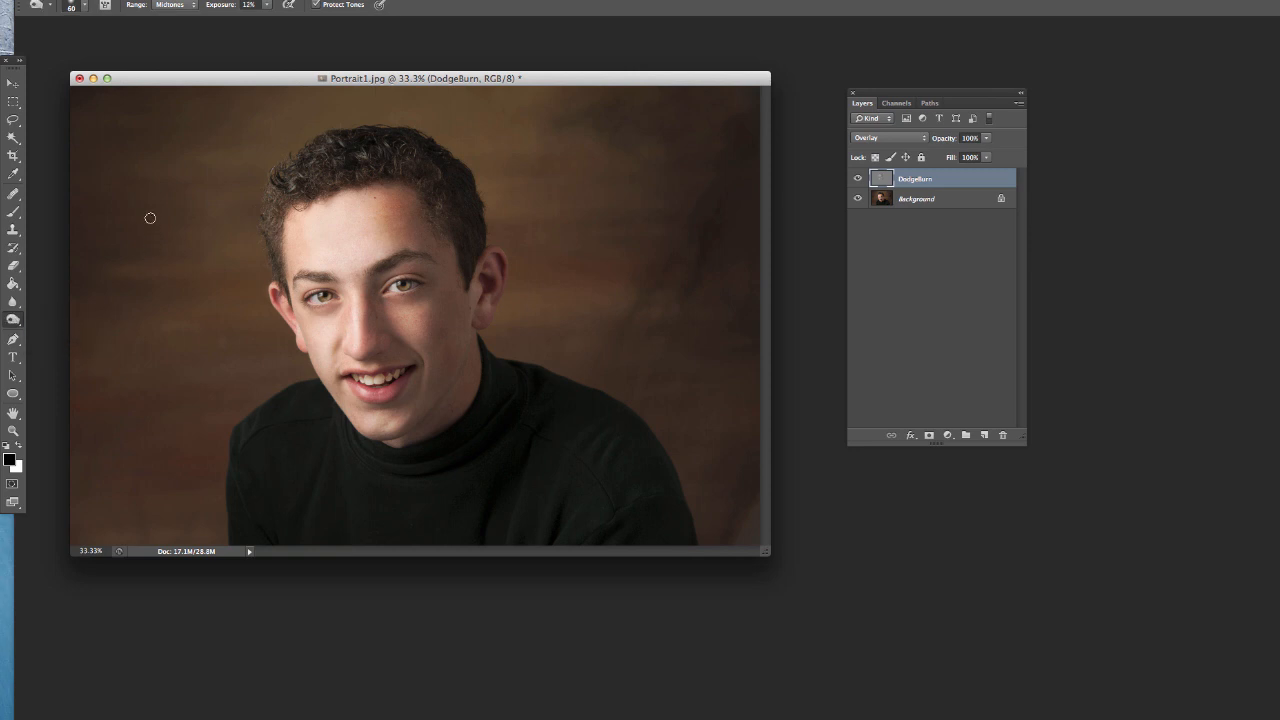
{"action": "key", "text": "bracketright"}
{"action": "key", "text": "bracketright"}
{"action": "key", "text": "bracketright"}
{"action": "key", "text": "bracketright"}
{"action": "key", "text": "bracketright"}
{"action": "key", "text": "bracketright"}
{"action": "key", "text": "bracketright"}
{"action": "key", "text": "bracketright"}
{"action": "key", "text": "bracketright"}
{"action": "key", "text": "bracketright"}
{"action": "key", "text": "bracketright"}
{"action": "key", "text": "bracketright"}
{"action": "key", "text": "bracketright"}
{"action": "key", "text": "bracketright"}
{"action": "key", "text": "bracketright"}
{"action": "mouse_move", "coordinate": [116, 155]}
{"action": "left_mouse_down"}
{"action": "mouse_move", "coordinate": [168, 165]}
{"action": "mouse_move", "coordinate": [138, 312]}
{"action": "mouse_move", "coordinate": [140, 260]}
{"action": "mouse_move", "coordinate": [193, 439]}
{"action": "mouse_move", "coordinate": [150, 475]}
{"action": "mouse_move", "coordinate": [139, 434]}
{"action": "mouse_move", "coordinate": [265, 512]}
{"action": "mouse_move", "coordinate": [671, 472]}
{"action": "mouse_move", "coordinate": [702, 485]}
{"action": "mouse_move", "coordinate": [640, 446]}
{"action": "mouse_move", "coordinate": [615, 268]}
{"action": "mouse_move", "coordinate": [534, 115]}
{"action": "mouse_move", "coordinate": [397, 89]}
{"action": "mouse_move", "coordinate": [627, 157]}
{"action": "mouse_move", "coordinate": [588, 117]}
{"action": "mouse_move", "coordinate": [649, 147]}
{"action": "mouse_move", "coordinate": [668, 521]}
{"action": "mouse_move", "coordinate": [671, 495]}
{"action": "mouse_move", "coordinate": [551, 560]}
{"action": "mouse_move", "coordinate": [327, 465]}
{"action": "mouse_move", "coordinate": [245, 490]}
{"action": "mouse_move", "coordinate": [144, 438]}
{"action": "mouse_move", "coordinate": [172, 182]}
{"action": "mouse_move", "coordinate": [408, 483]}
{"action": "mouse_move", "coordinate": [585, 486]}
{"action": "mouse_move", "coordinate": [635, 188]}
{"action": "mouse_move", "coordinate": [395, 98]}
{"action": "mouse_move", "coordinate": [134, 203]}
{"action": "left_mouse_up"}
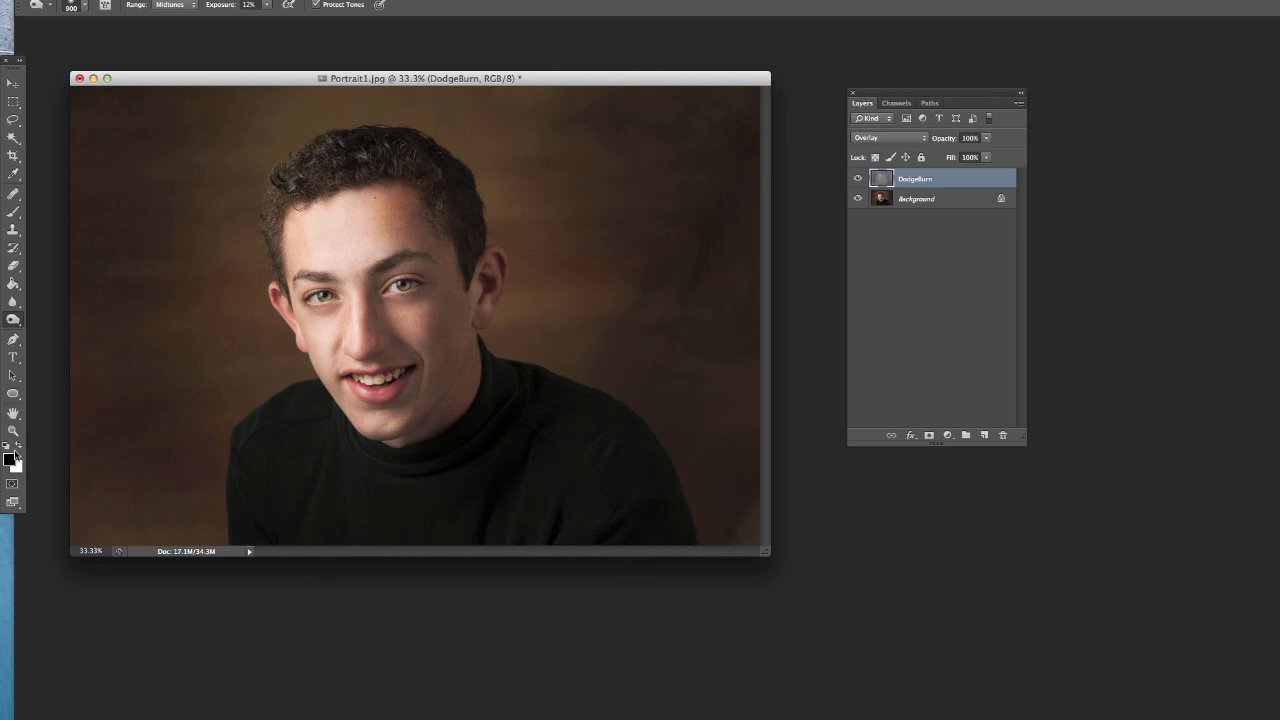
Toggle the DodgeBurn layer's visibility repeatedly to compare the enlarged portrait before and after the retouching
{"action": "left_click", "coordinate": [13, 431]}
{"action": "left_click", "coordinate": [424, 450]}
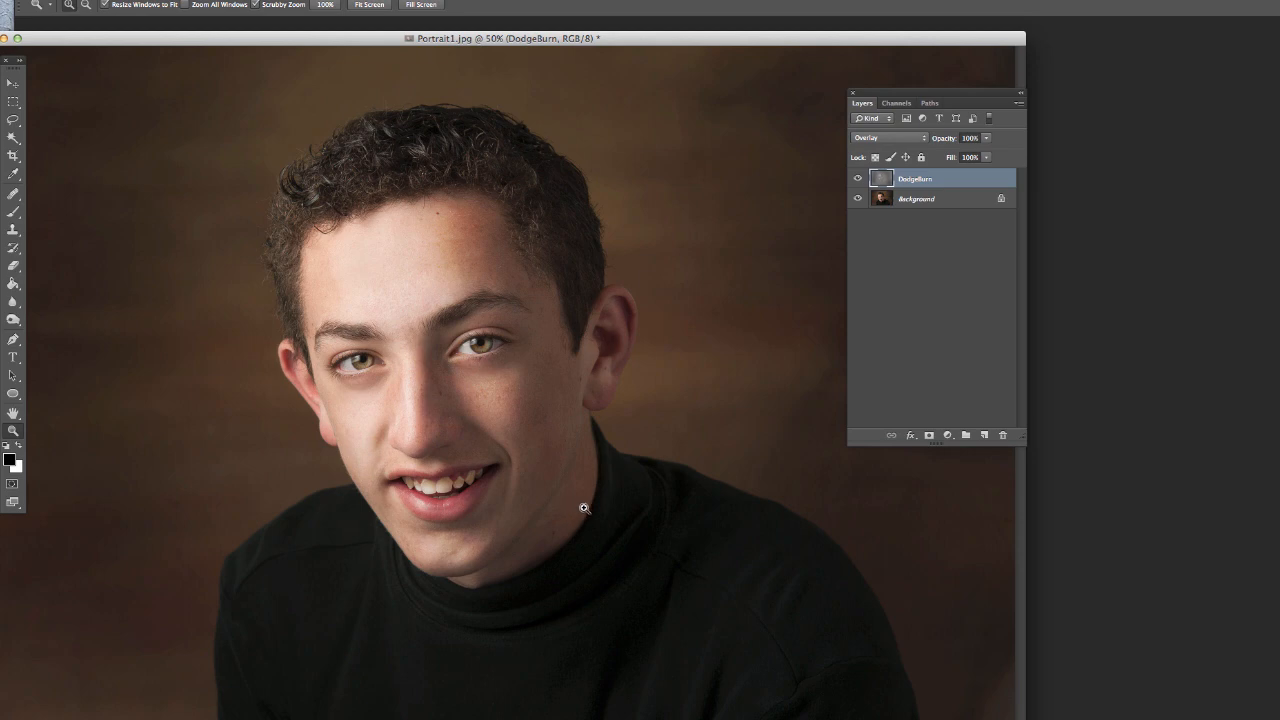
{"action": "left_click", "coordinate": [858, 179]}
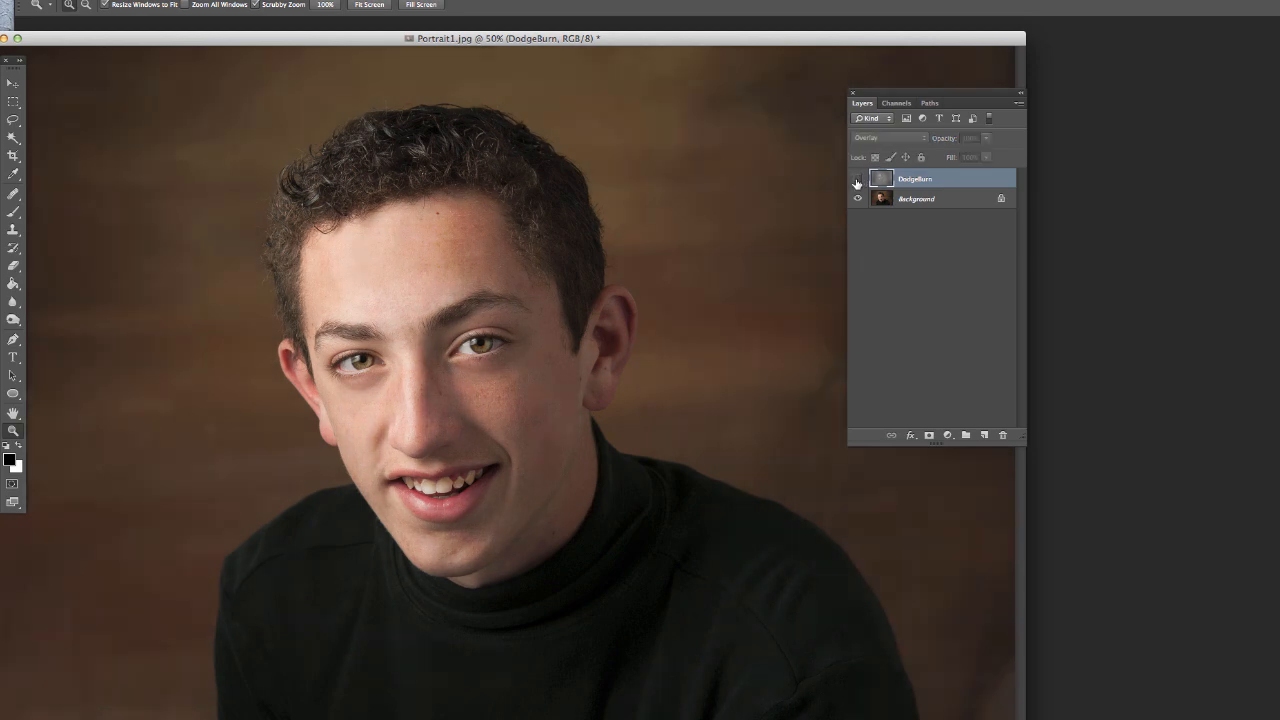
{"action": "left_click", "coordinate": [858, 180]}
{"action": "left_click", "coordinate": [858, 180]}
{"action": "left_click", "coordinate": [857, 180]}
{"action": "left_click", "coordinate": [857, 181]}
{"action": "left_click", "coordinate": [857, 181]}
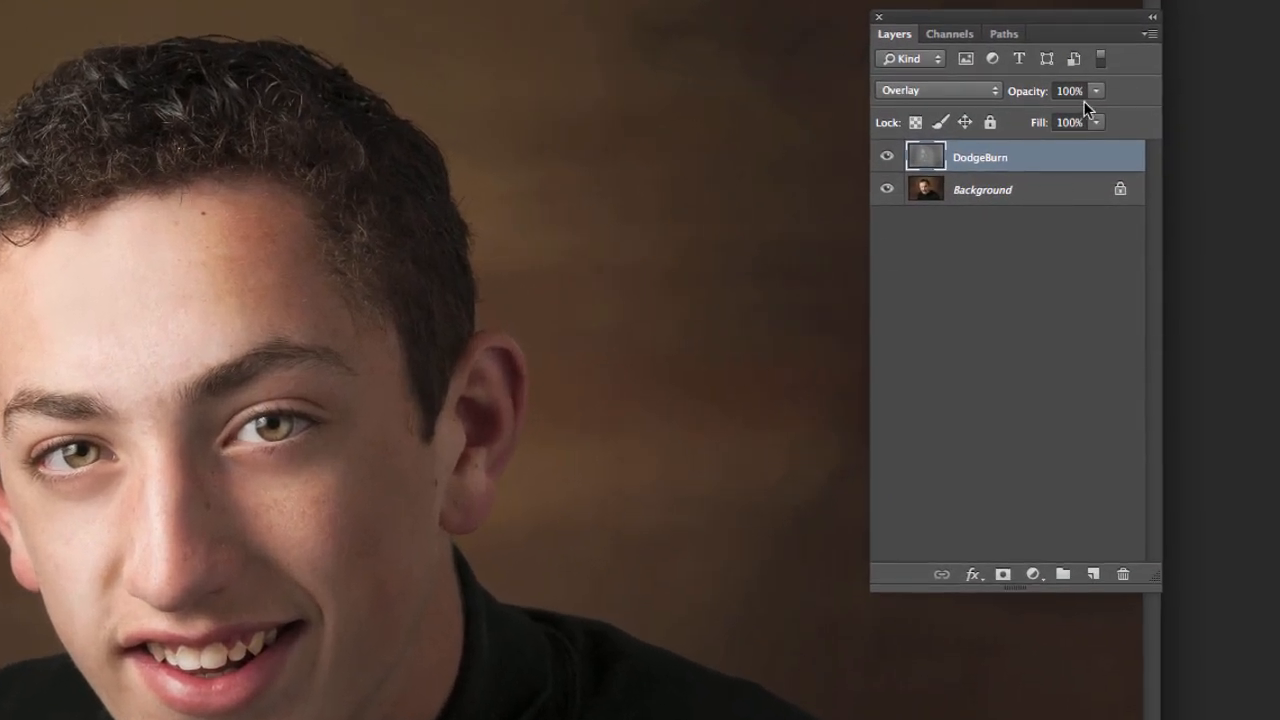
Lower the DodgeBurn layer's opacity to 69% and compare the portrait with the layer hidden and shown
{"action": "left_click", "coordinate": [1096, 91]}
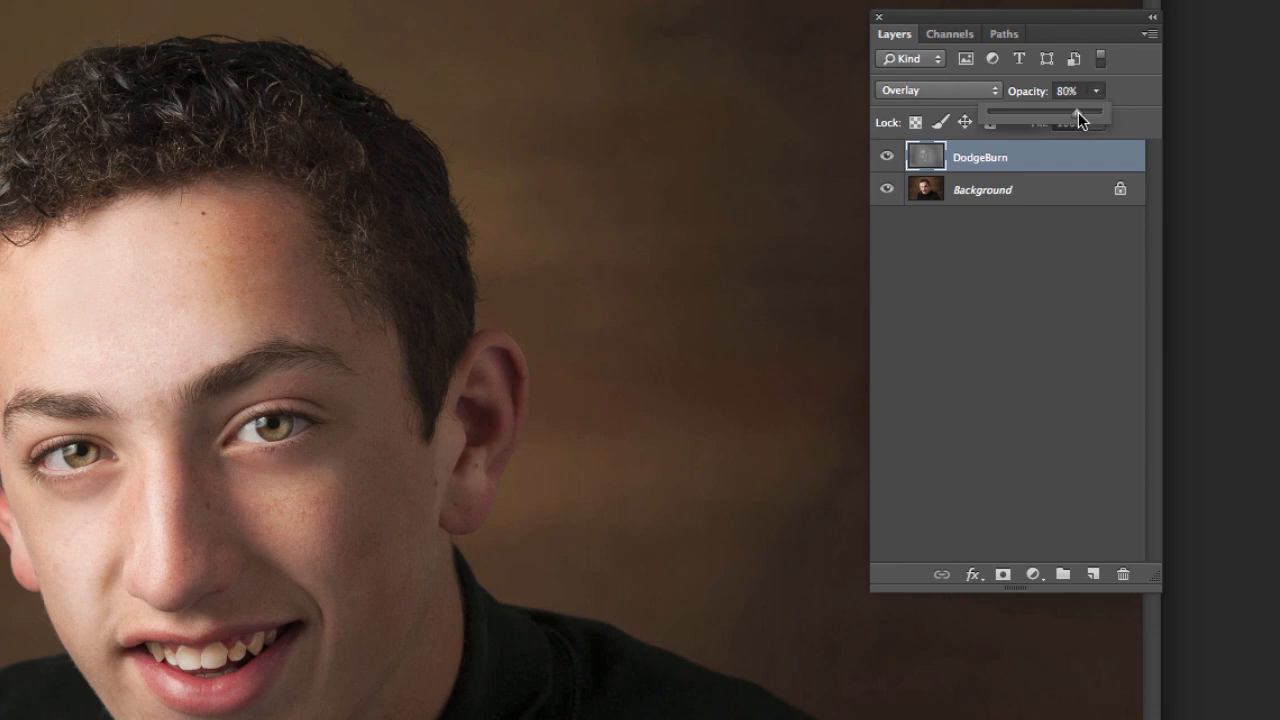
{"action": "left_click_drag", "start_coordinate": [1064, 114], "coordinate": [1085, 97]}
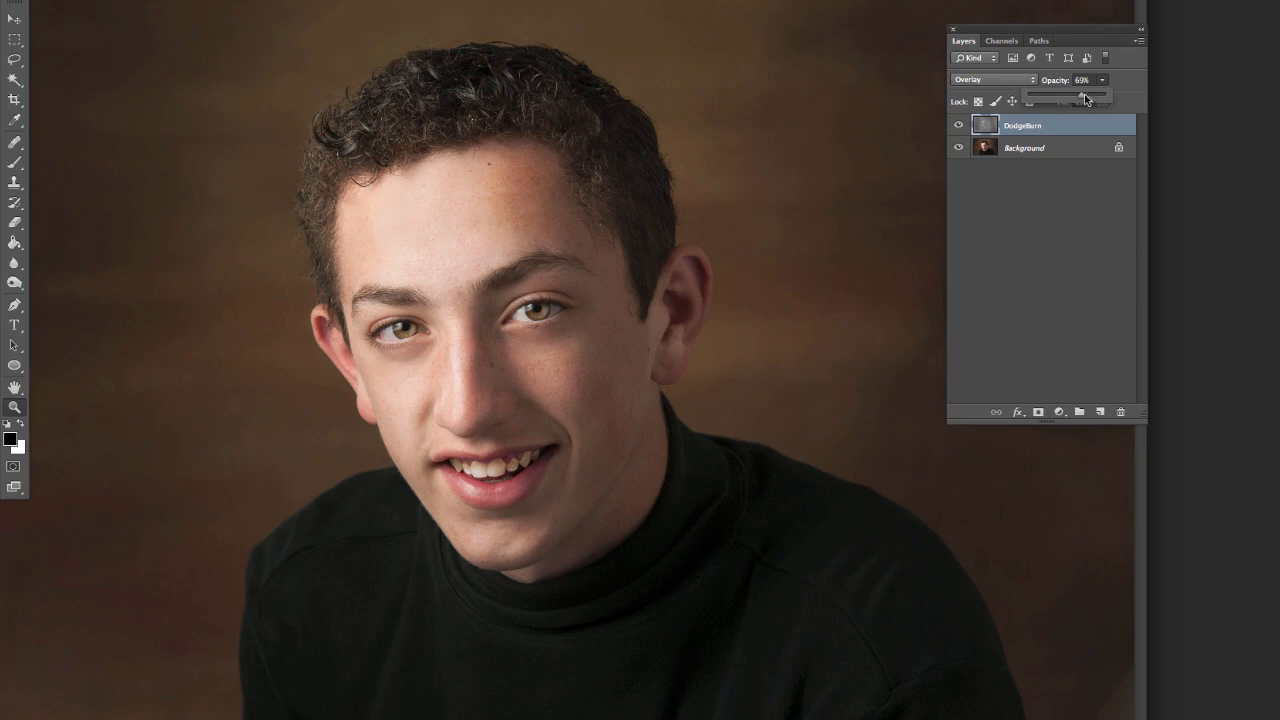
{"action": "left_click", "coordinate": [960, 126]}
{"action": "left_click", "coordinate": [961, 126]}
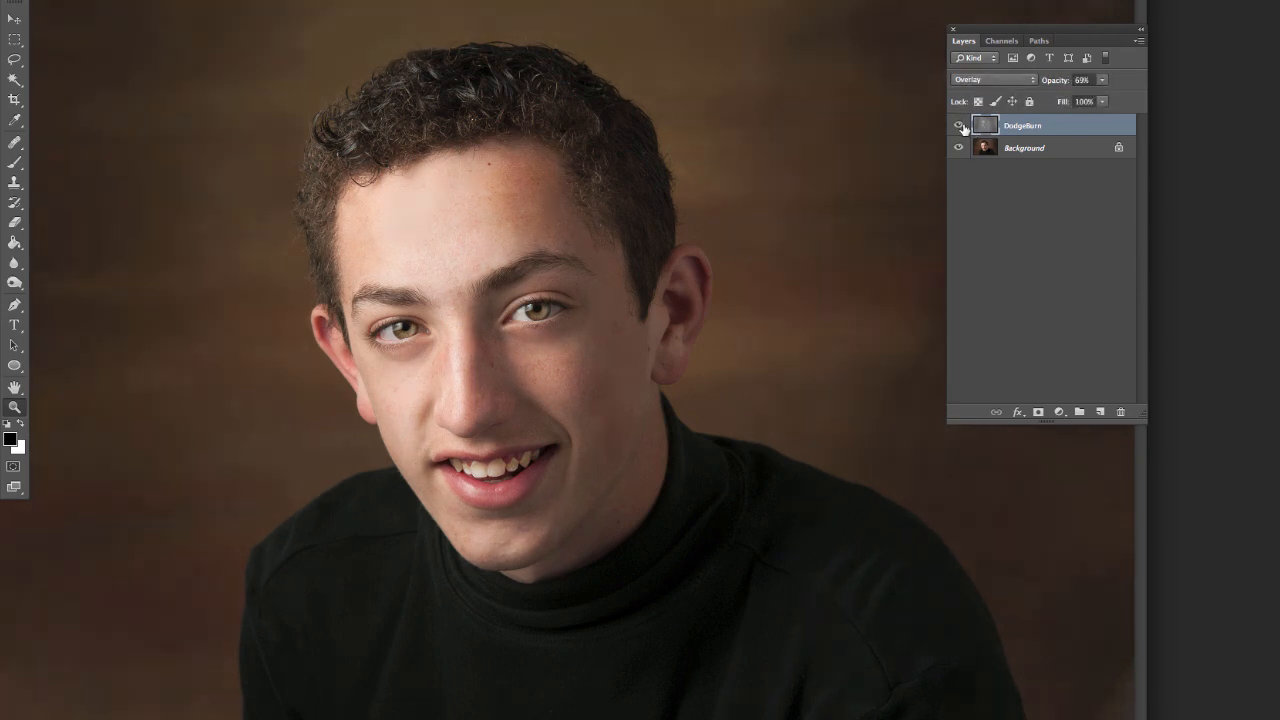
{"action": "left_click", "coordinate": [960, 126]}
{"action": "left_click", "coordinate": [960, 126]}
{"action": "left_click", "coordinate": [960, 126]}
{"action": "left_click", "coordinate": [960, 126]}
{"action": "left_click", "coordinate": [961, 126]}
{"action": "left_click", "coordinate": [961, 126]}
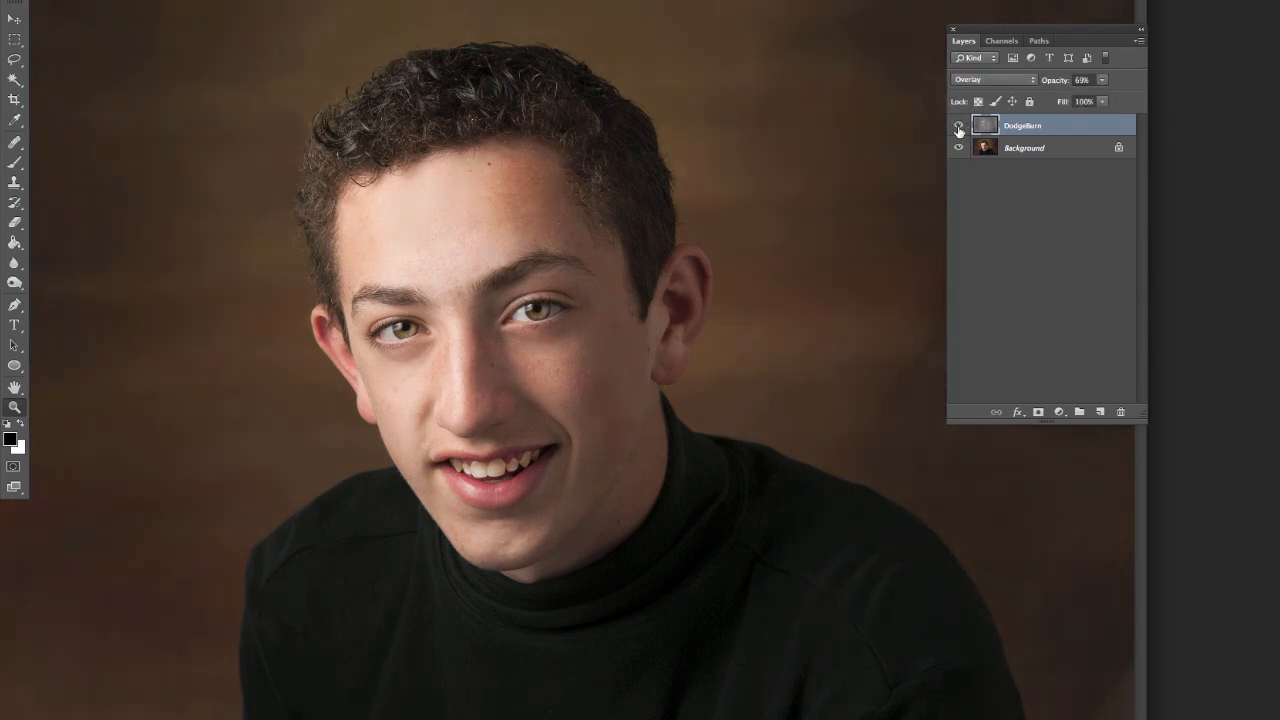